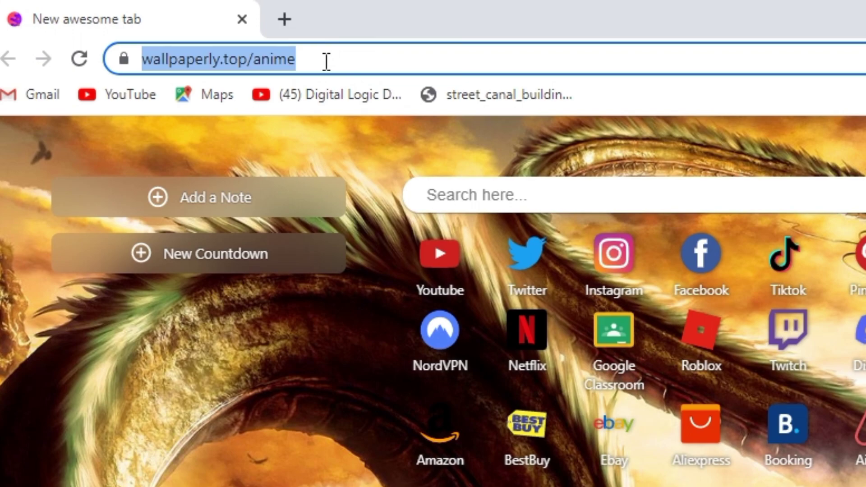
Step: Search the web for "python download", open the Python.org downloads page and download the Python 3.11.2 installer
type("python.org/downloads/")
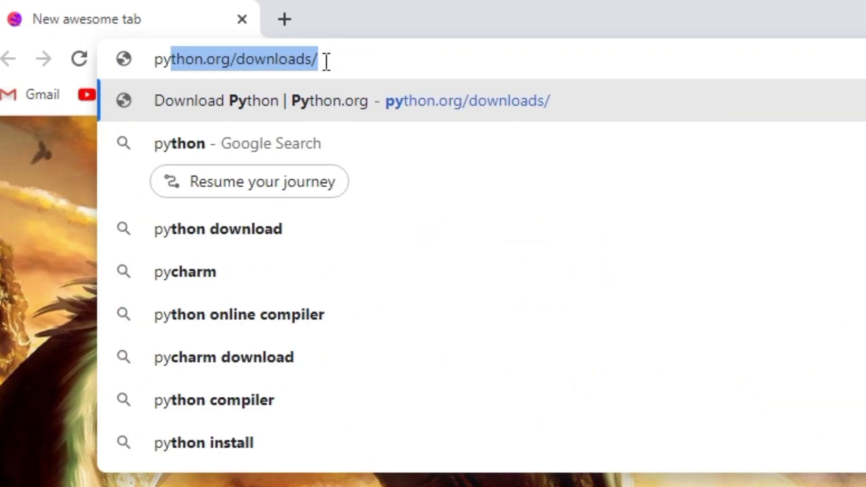
left_click(332, 233)
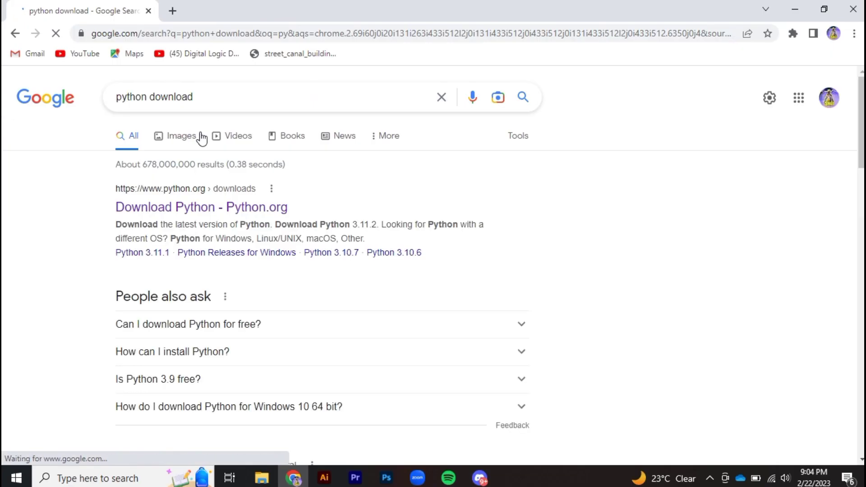
left_click(183, 209)
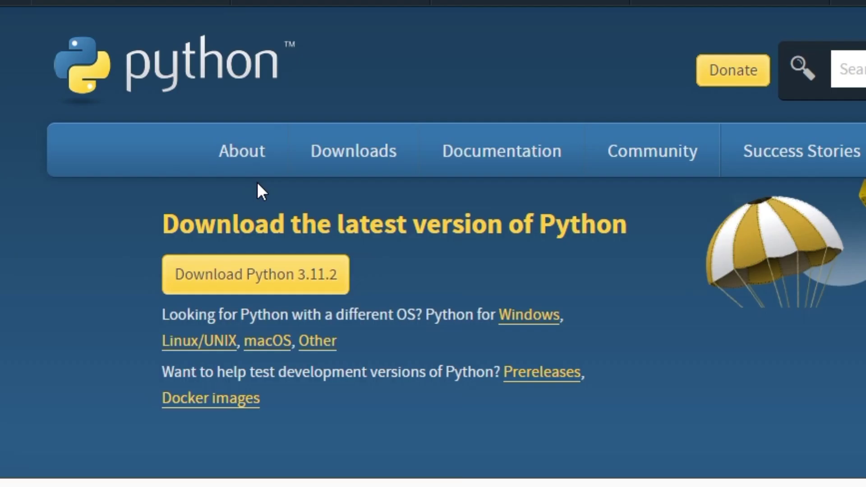
left_click(245, 273)
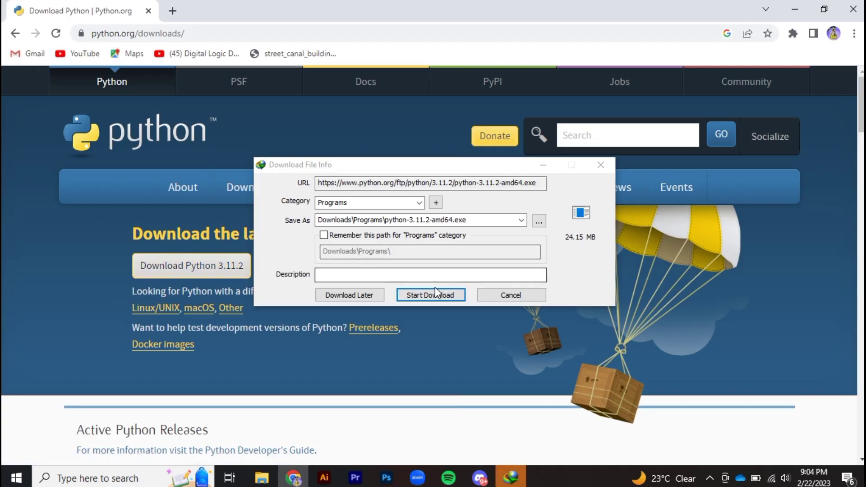
left_click(426, 294)
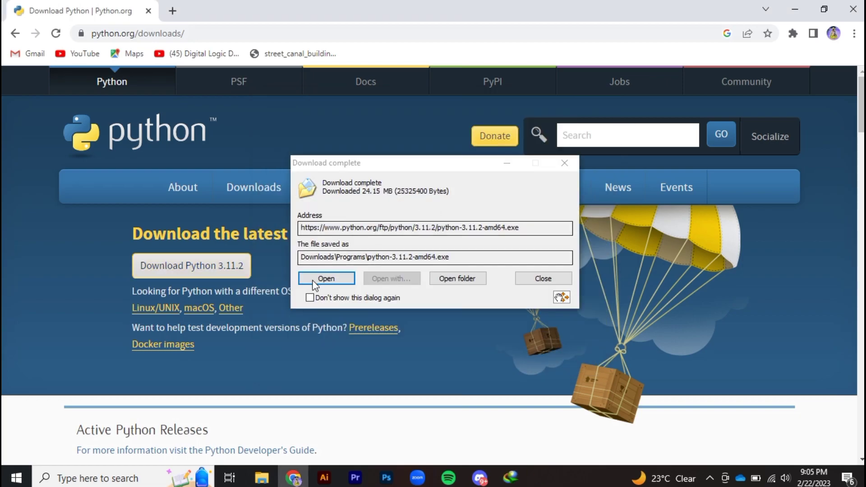
Step: Run the downloaded Python 3.11.2 installer as a customized installation, keeping the optional features and adding Python to environment variables
left_click(317, 281)
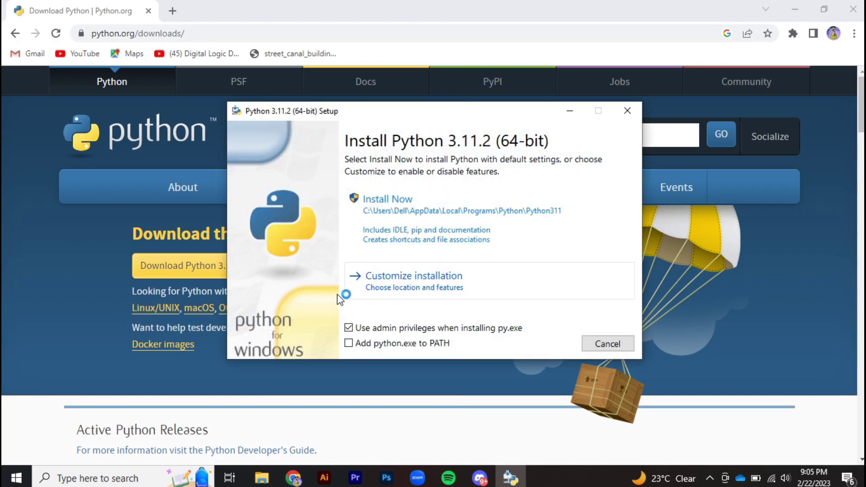
left_click(794, 9)
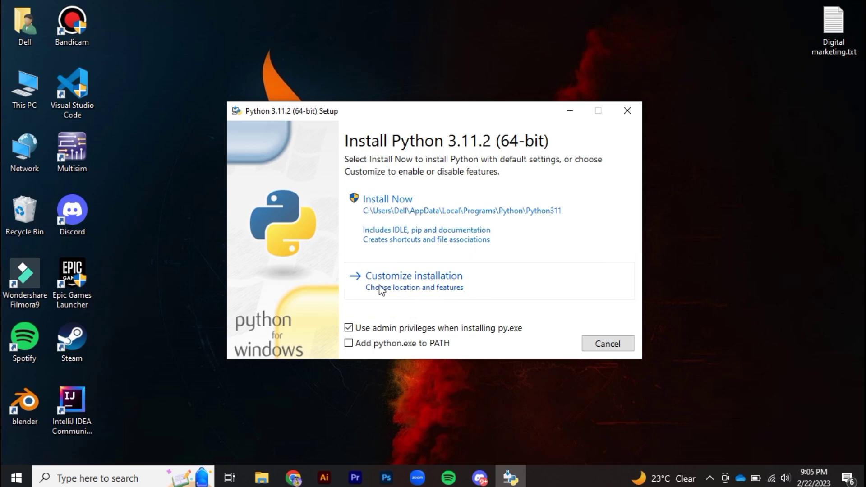
left_click(404, 288)
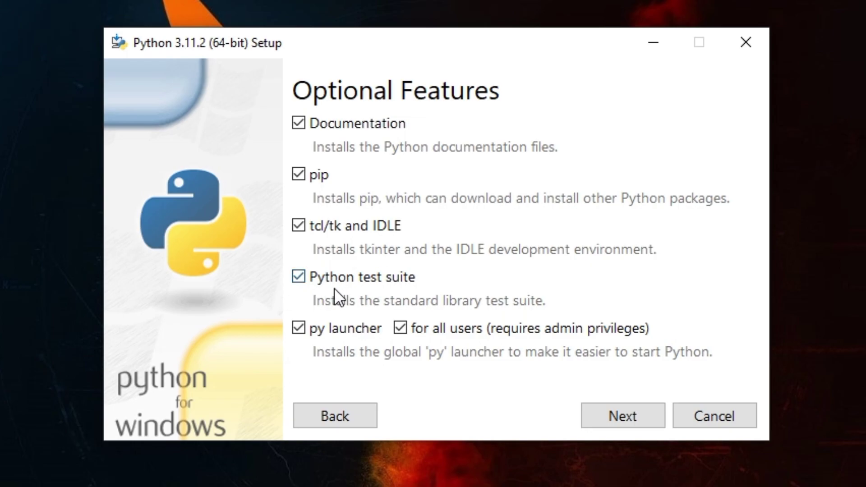
left_click(609, 415)
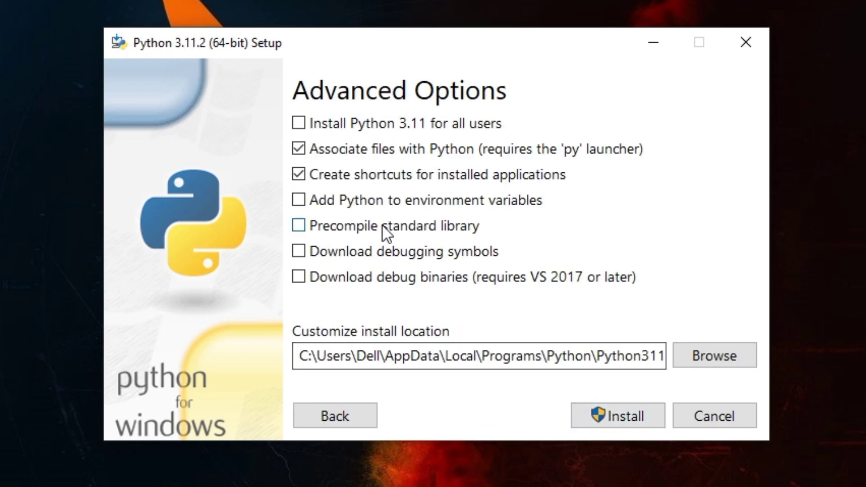
left_click(300, 200)
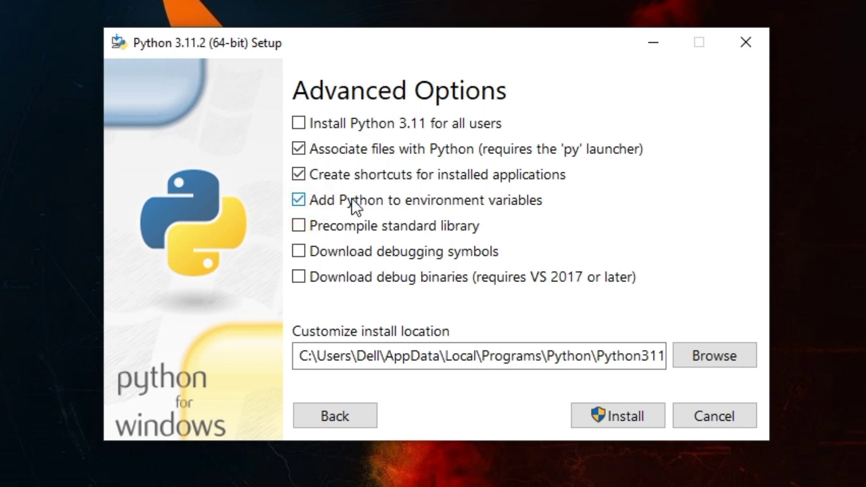
left_click(599, 411)
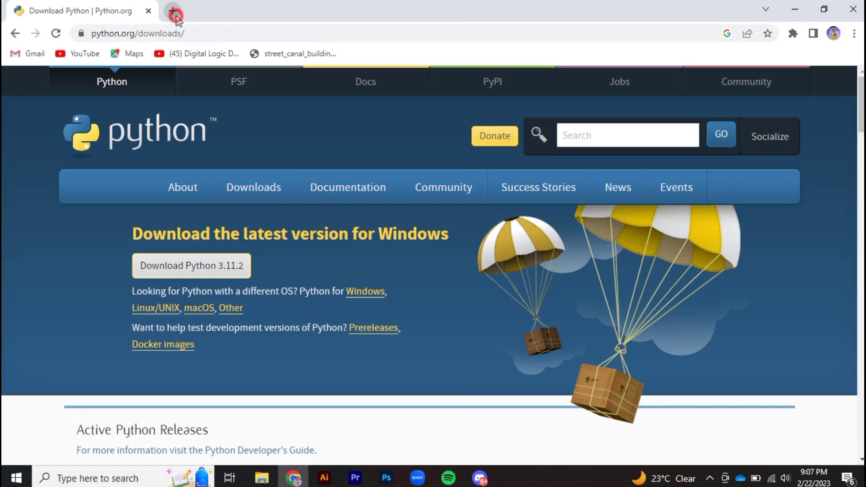
Step: Search for "whatsapp gpt github" in a new browser tab and open the first whatsapp-gpt repository on GitHub
left_click(172, 11)
left_click(184, 34)
type("whatsapp ")
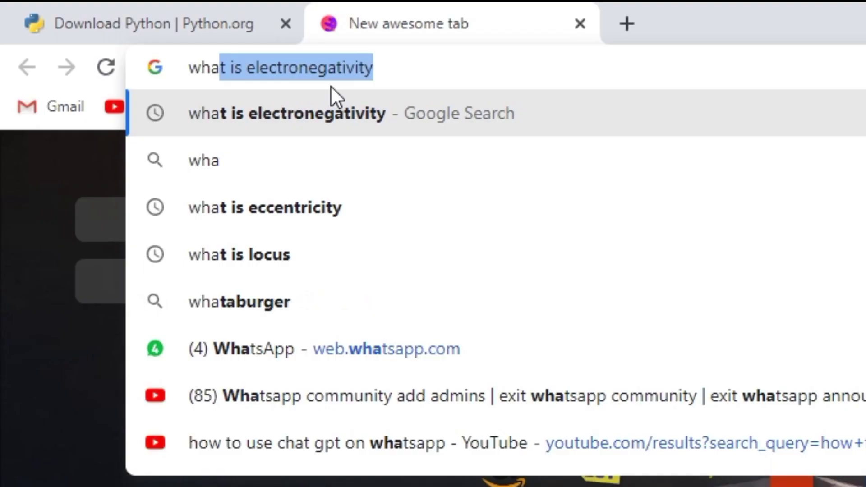
type("gpt github")
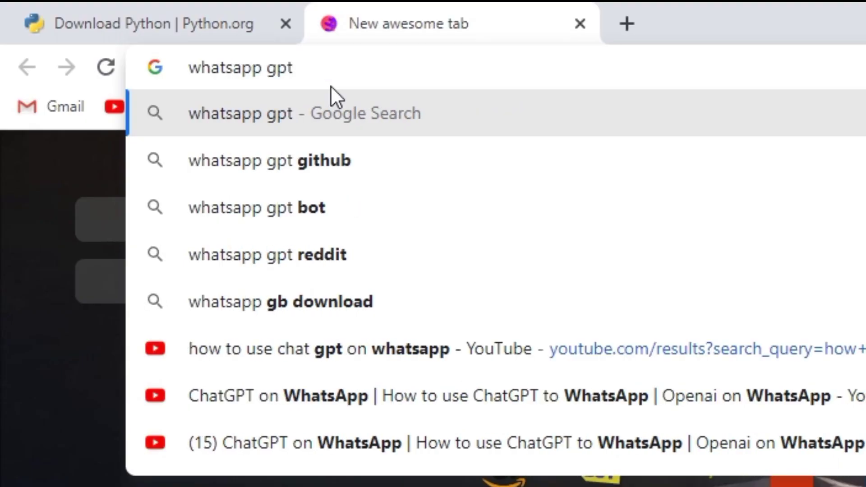
key("Return")
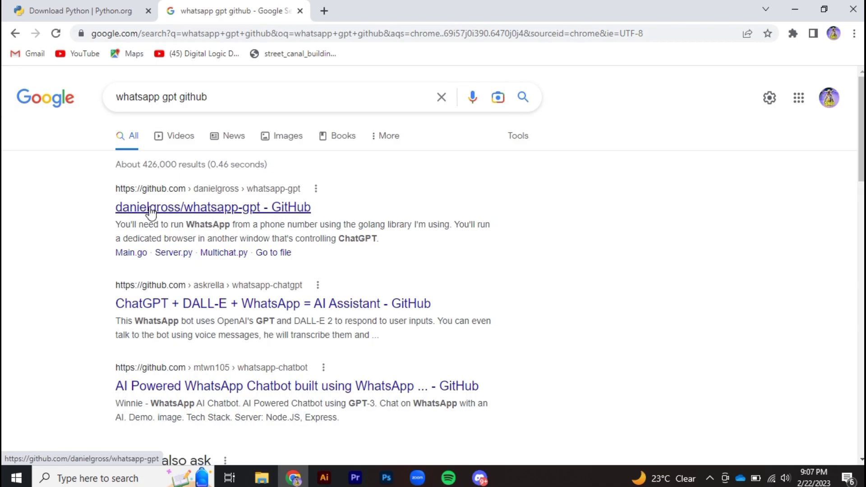
left_click(150, 210)
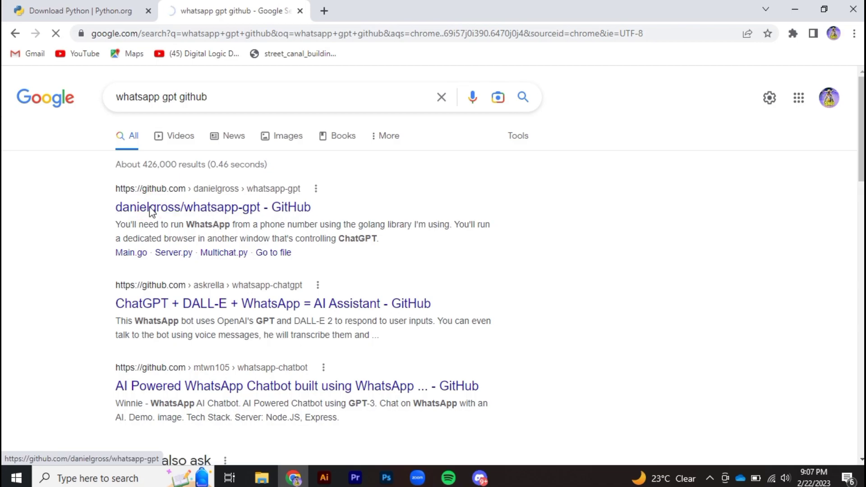
Step: Download the whatsapp-gpt repository's code as whatsapp-gpt-main.zip
scroll(361, 264, "down", 2)
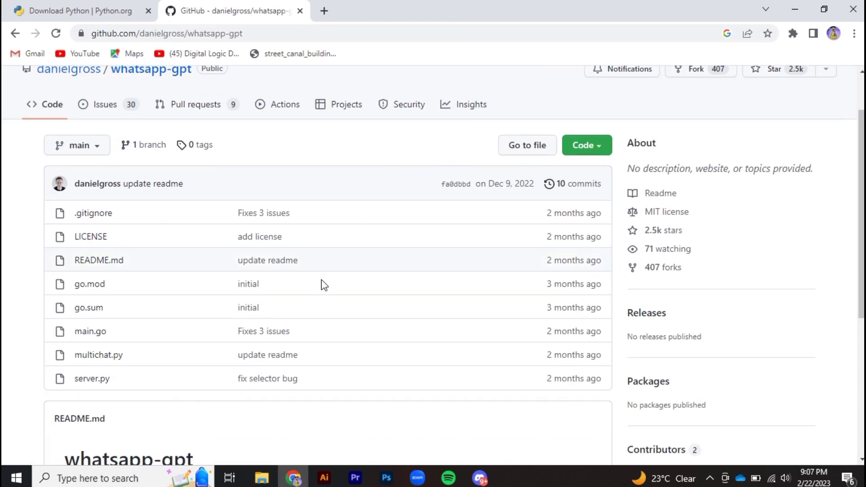
left_click(601, 154)
left_click(410, 352)
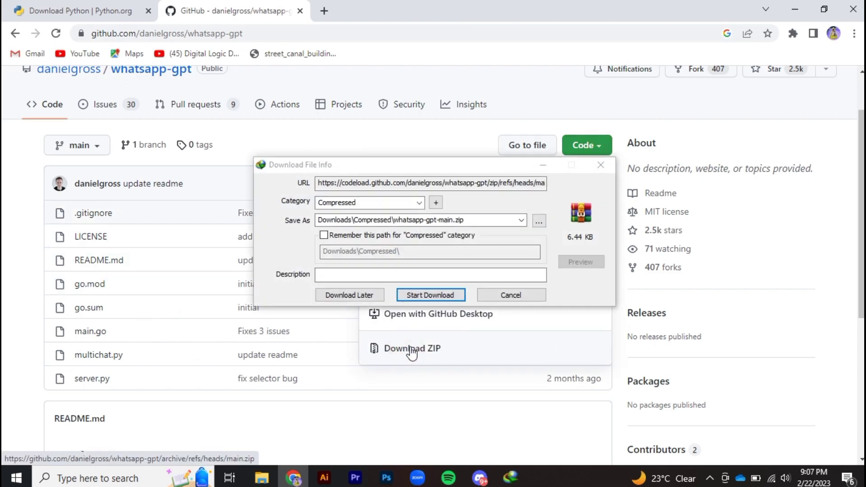
left_click(428, 296)
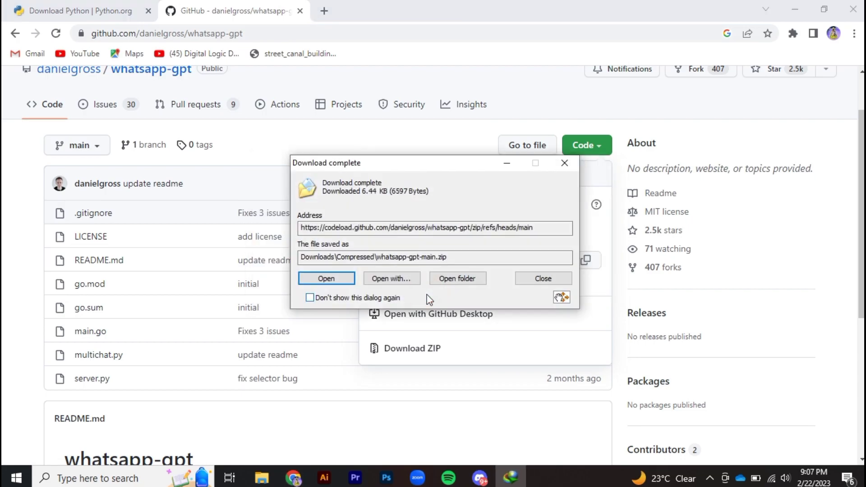
Step: Extract whatsapp-gpt-main.zip in its Compressed download folder and open the extracted whatsapp-gpt-main folder
left_click(456, 279)
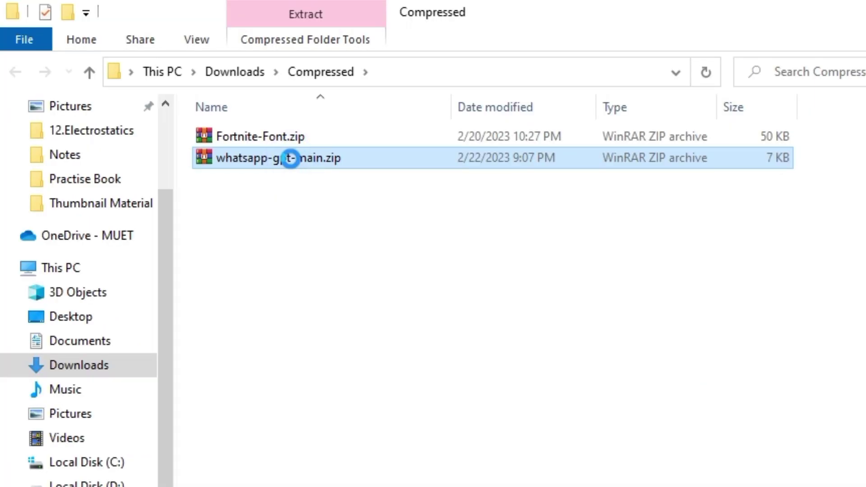
right_click(242, 152)
left_click(365, 265)
left_click(325, 140)
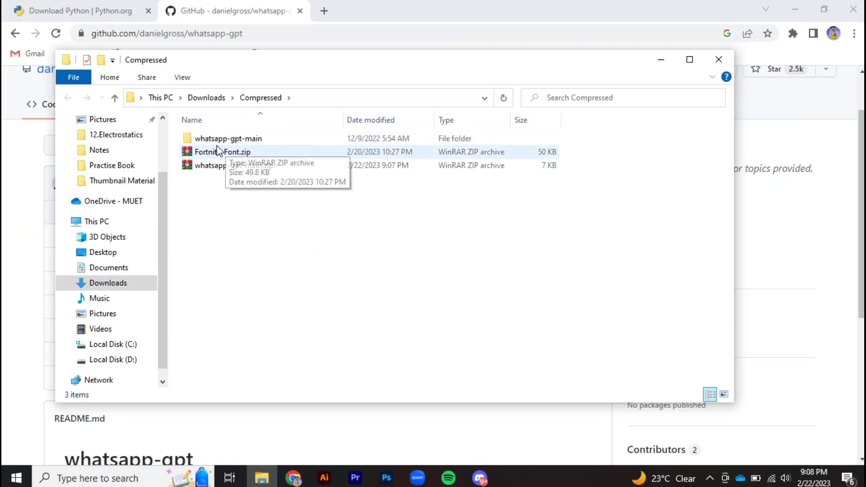
double_click(246, 139)
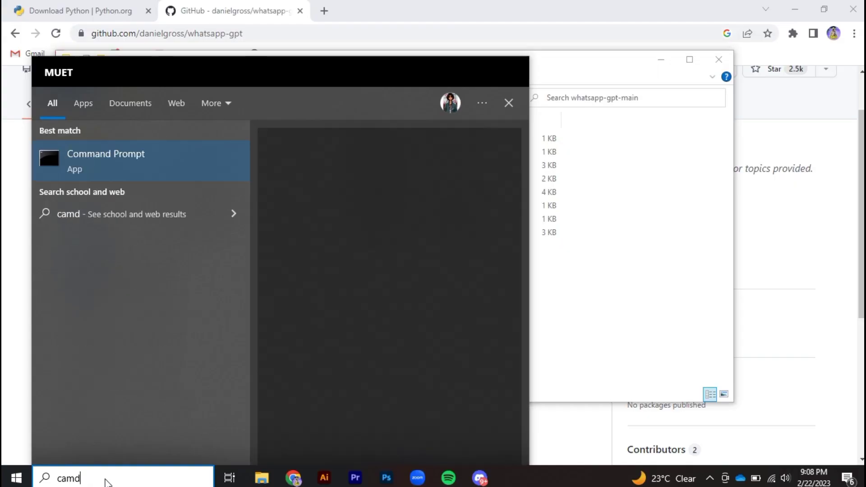
Step: Open Command Prompt and run "python -v" to check the Python installation
key("BackSpace")
key("BackSpace")
type("md")
key("Return")
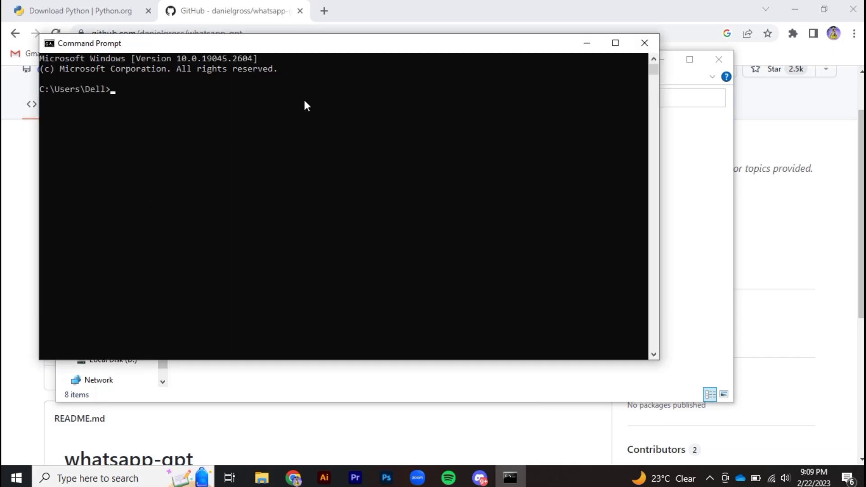
left_click(492, 8)
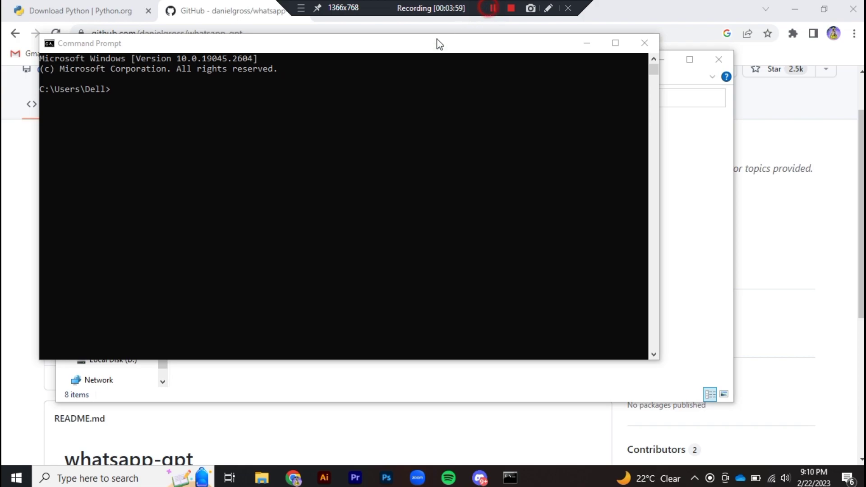
left_click(209, 91)
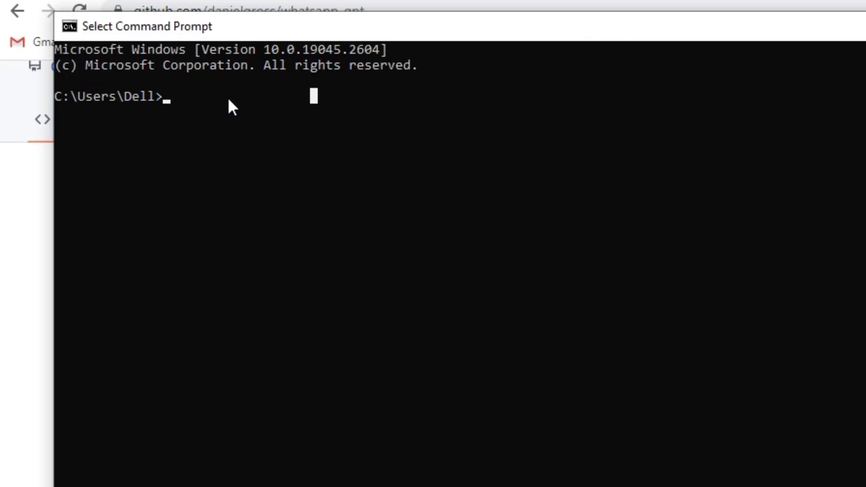
type("python -")
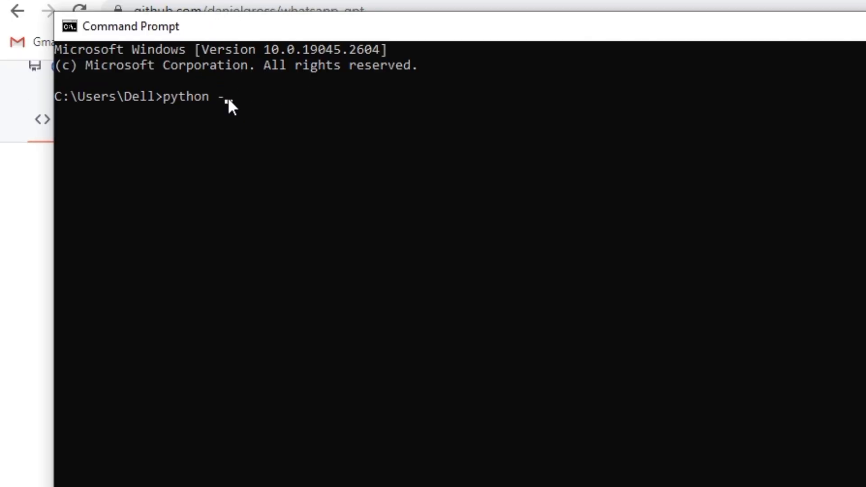
type("v")
key("Return")
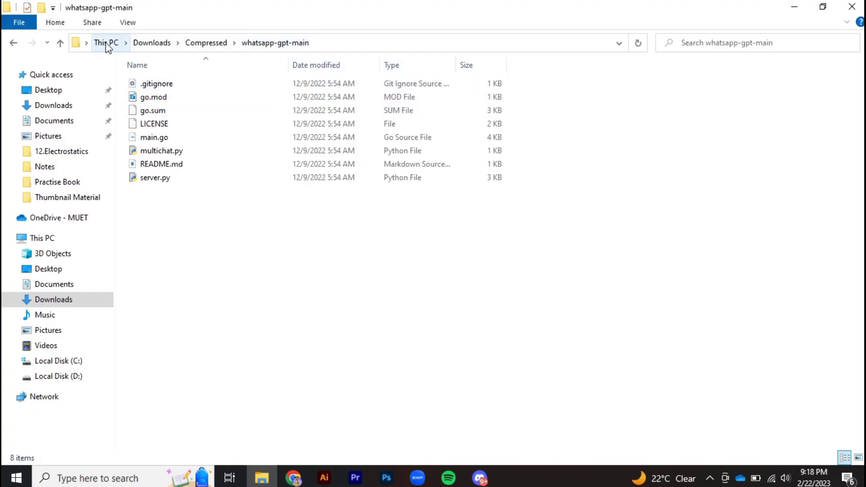
left_click_drag(178, 214, 205, 82)
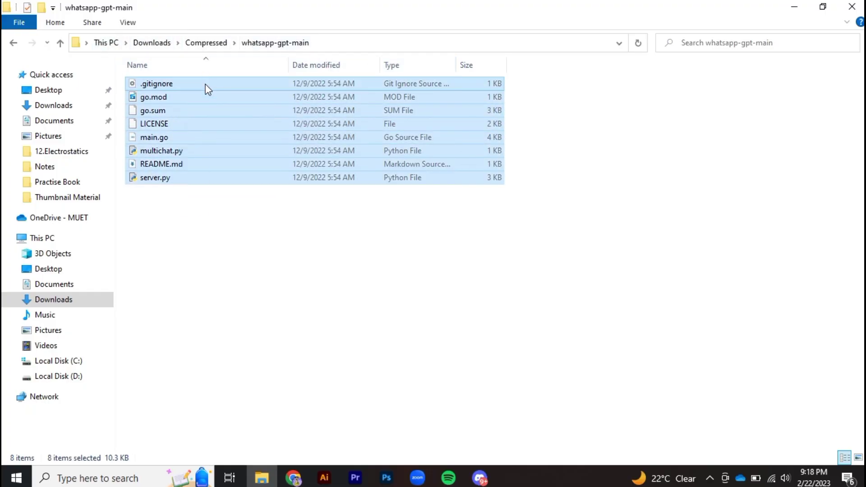
left_click(216, 225)
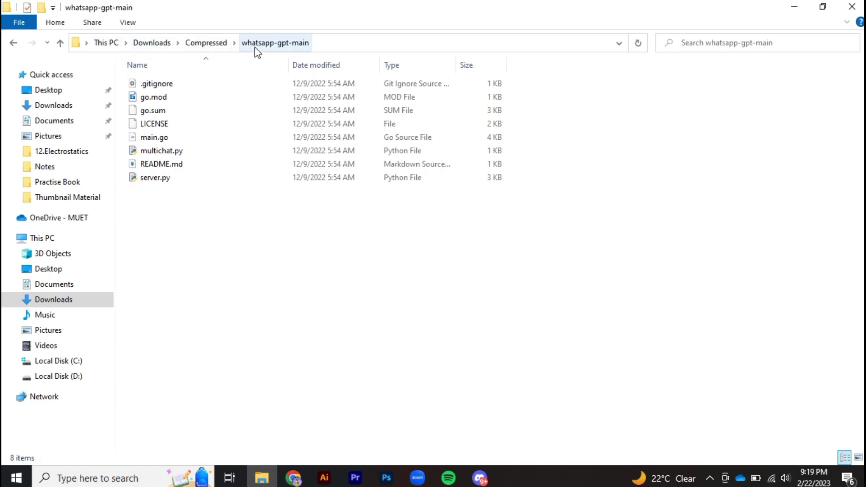
Step: Open a new Command Prompt and change the directory to Downloads
left_click(120, 477)
type("cmd")
key("Return")
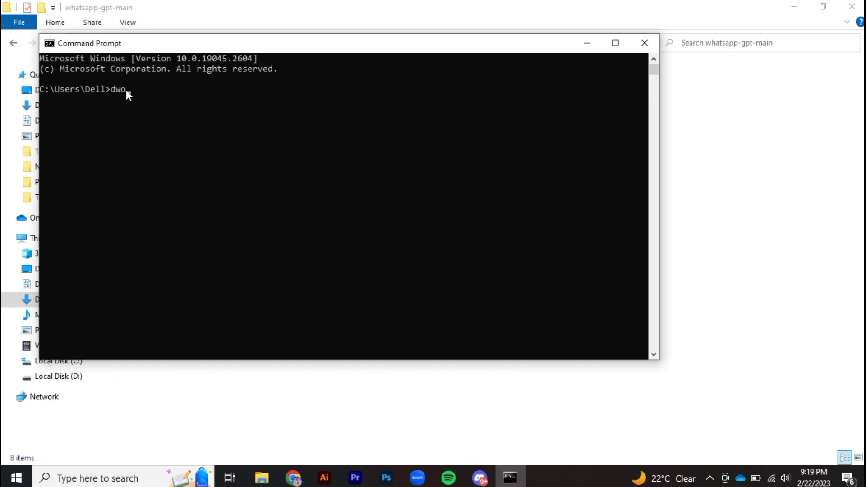
type("c")
key("BackSpace")
type("cd Downloads")
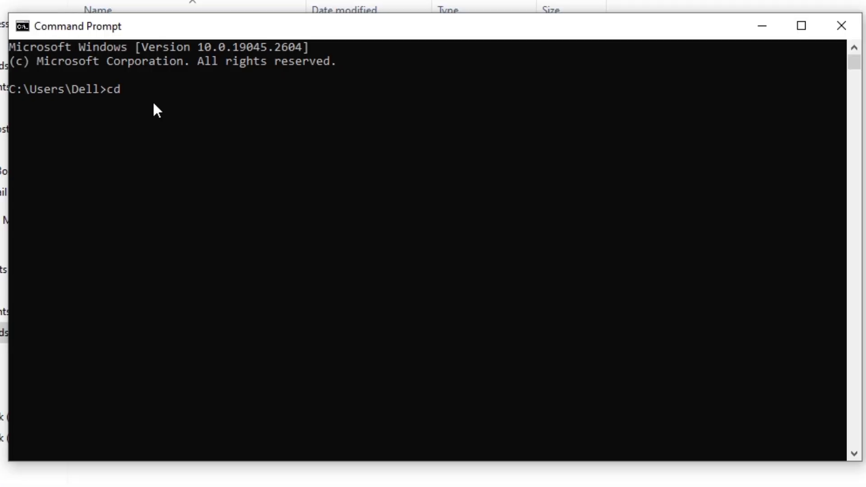
key("Return")
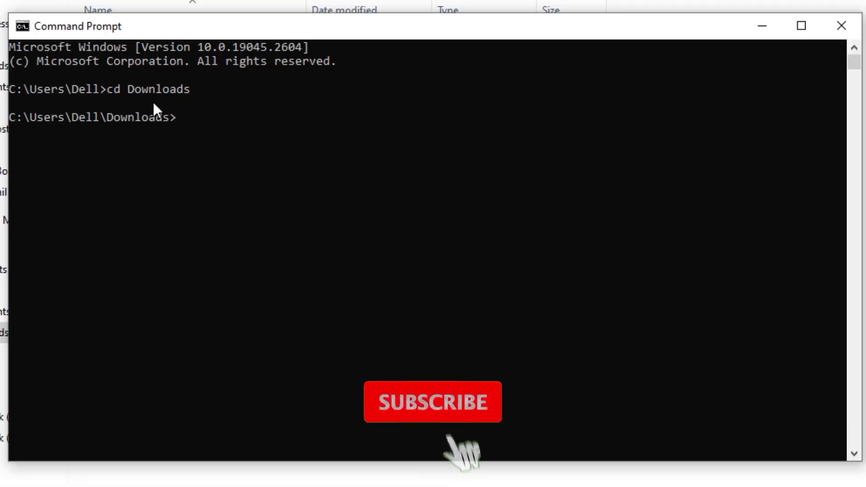
Step: Change the directory to Compressed and on to its whatsapp-gpt-main subfolder, and maximize the Command Prompt window
type("cd Compressed")
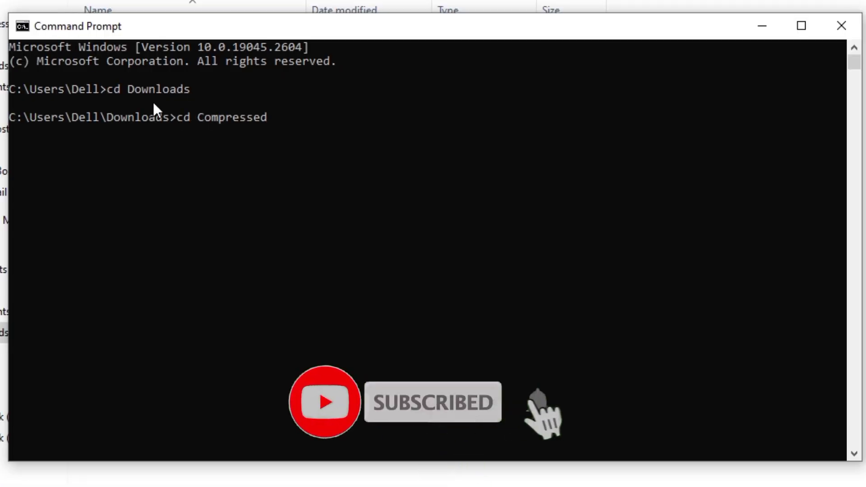
key("Return")
type("cd whatsapp-gp")
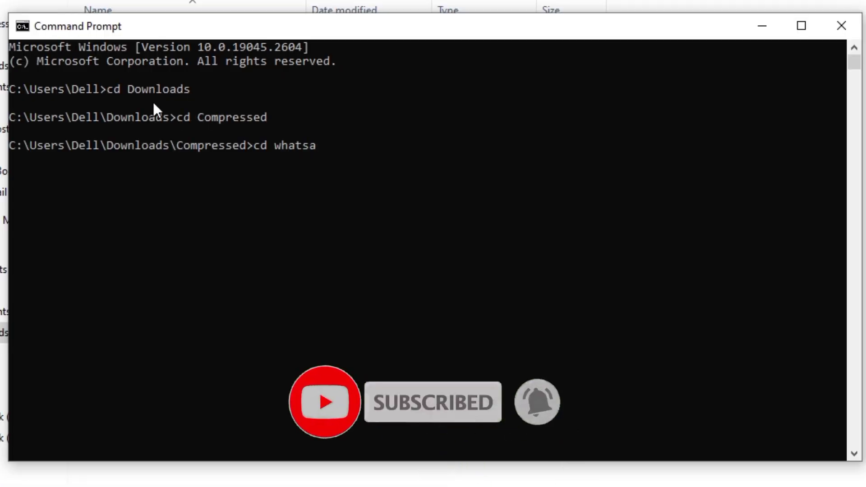
type("t-main")
key("Return")
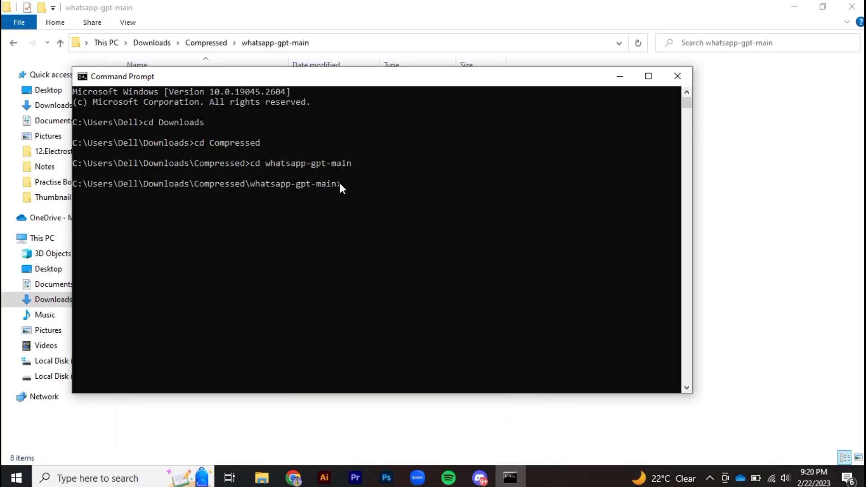
double_click(406, 80)
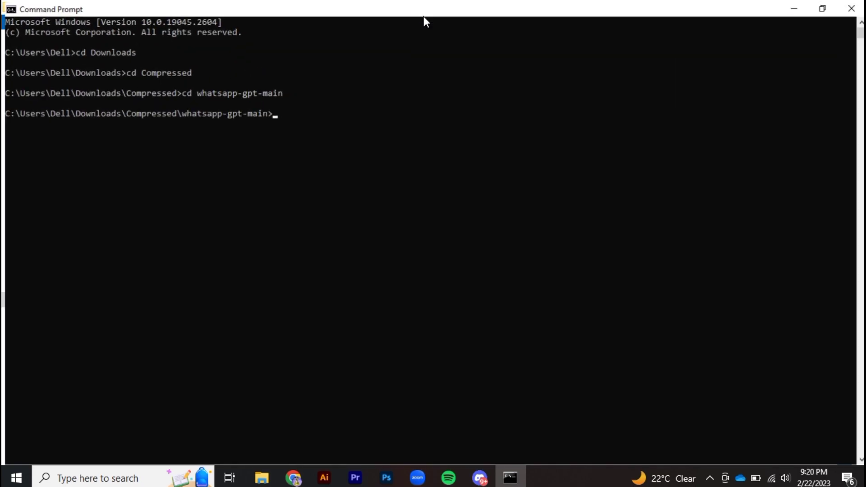
Step: Try to start the project server by running "python server.py" in the whatsapp-gpt-main folder
type("python serv")
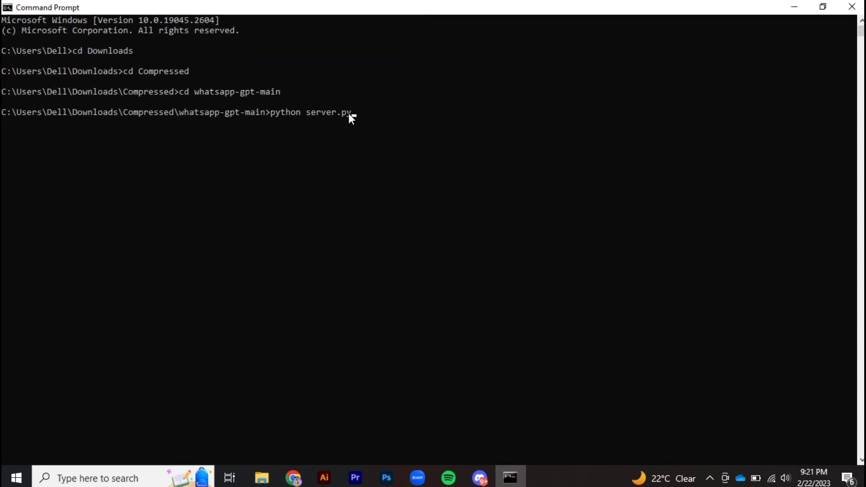
type("er.py")
key("Return")
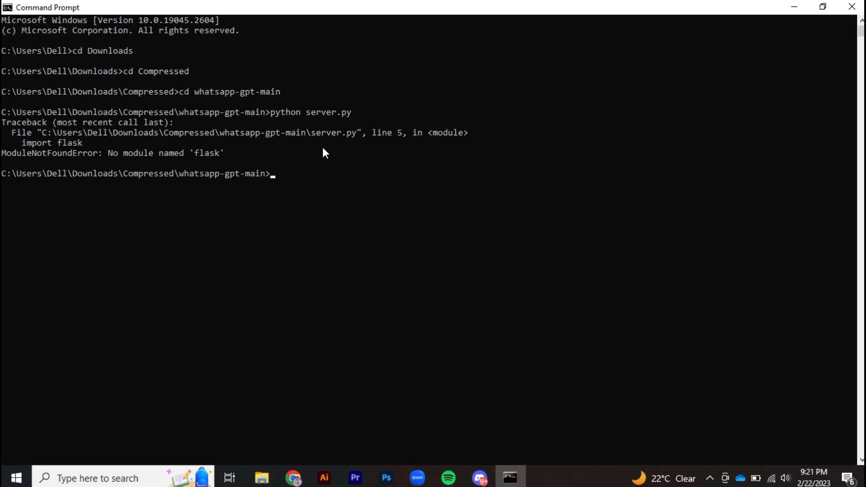
Step: Install the missing module with "pip install flask" and run "python server.py" again
mouse_move(444, 3)
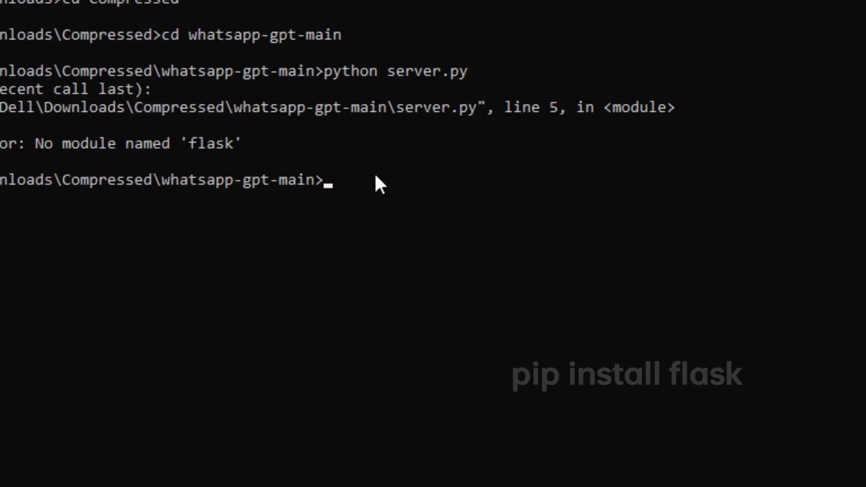
type("pip install flask")
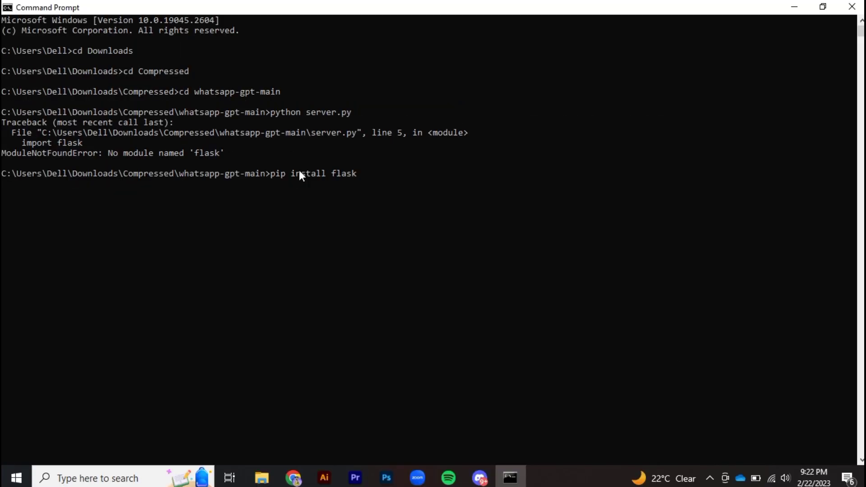
key("Return")
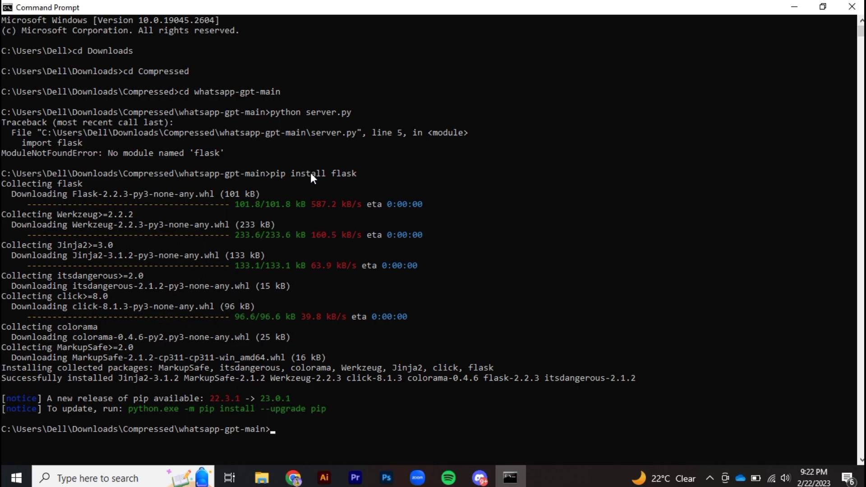
type("python server.py")
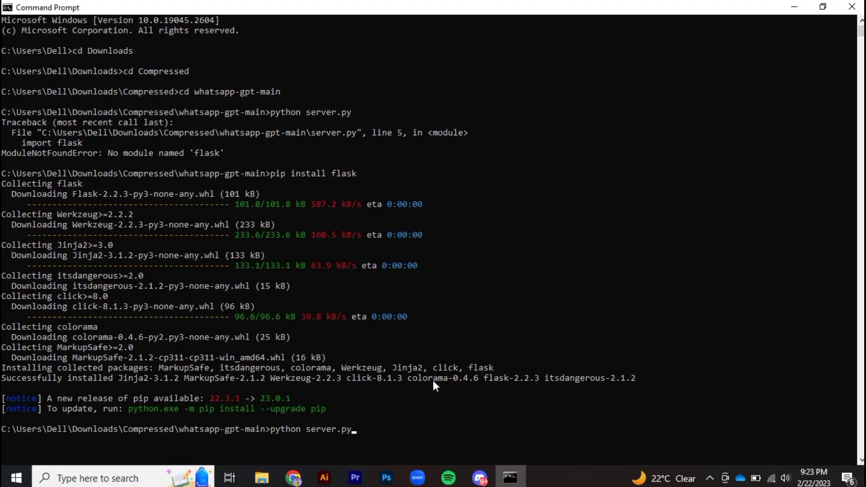
key("Return")
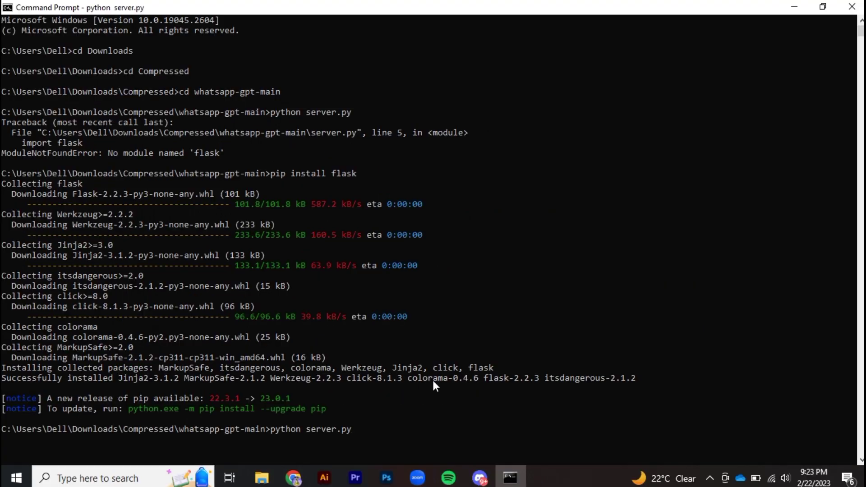
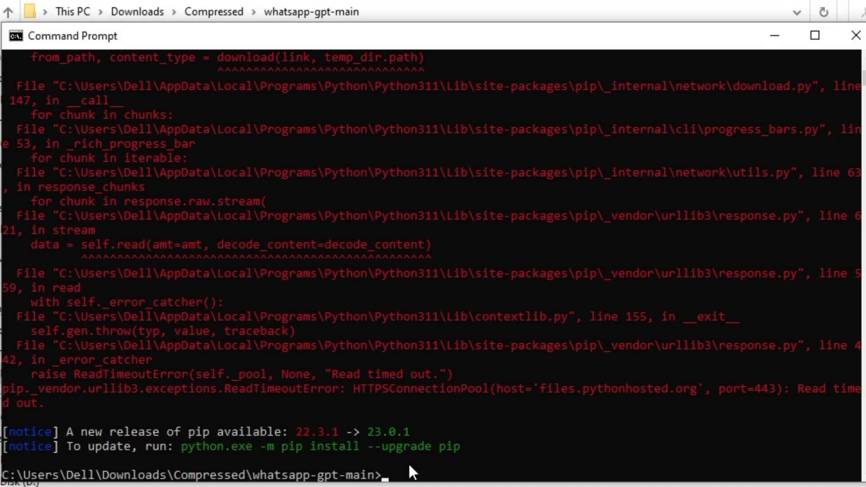
Step: Upgrade pip by copying the suggested command "python.exe -m pip install --upgrade pip" from the notice and running it
left_click_drag(181, 446, 462, 445)
key("cmd+c")
key("Return")
key("Return")
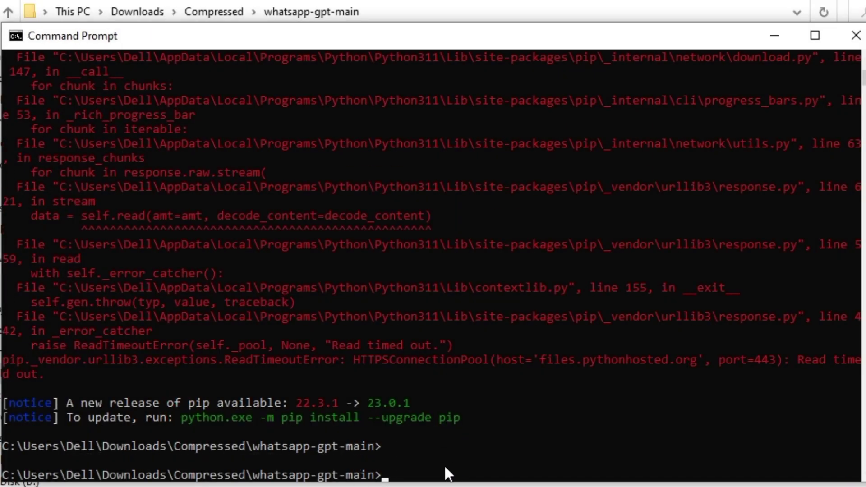
right_click(424, 469)
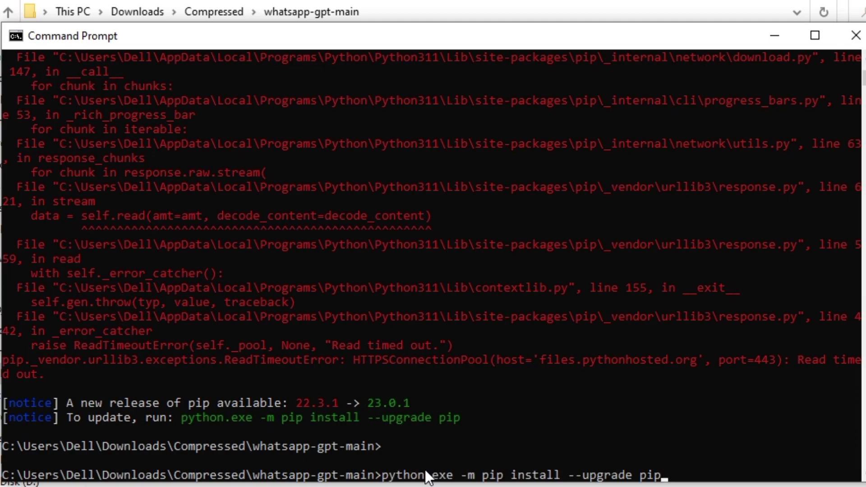
key("Return")
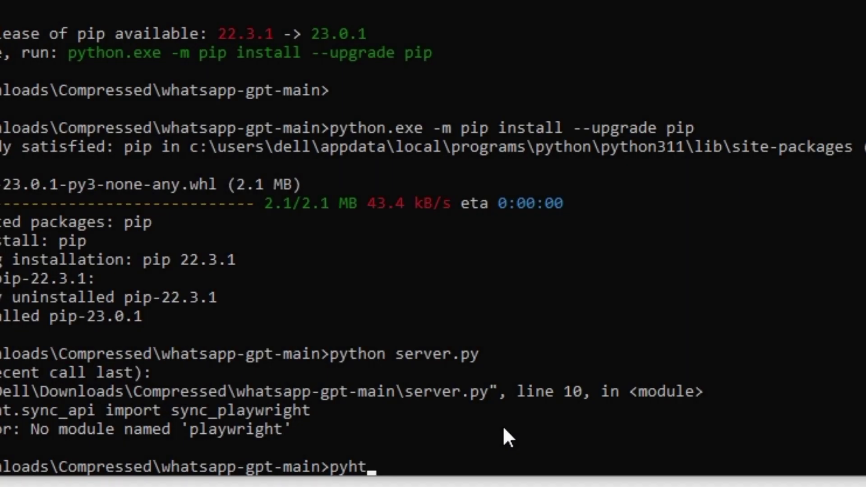
Step: Try to install the missing playwright module with "python -m pip install playwright"
type("on -m pip install playwrig")
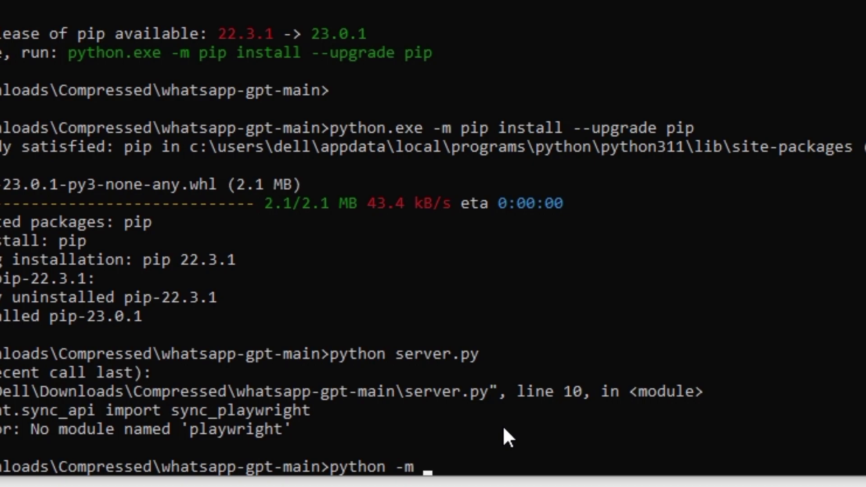
type("ht")
key("Return")
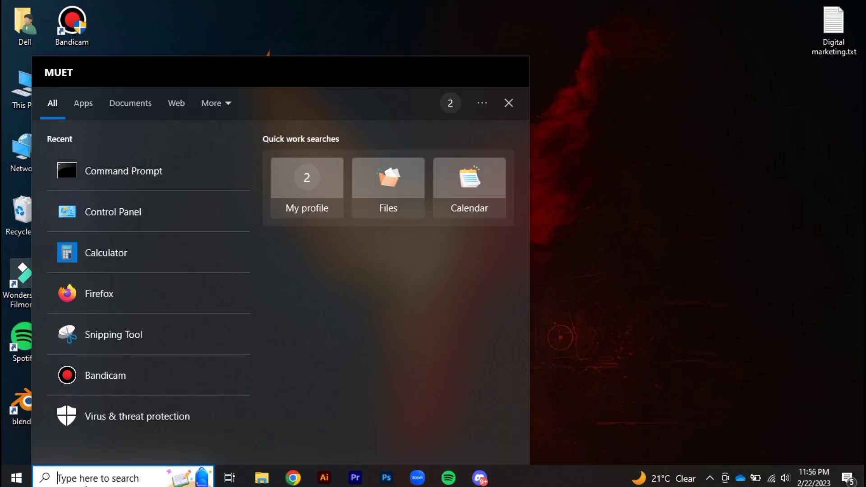
Step: Open a new Command Prompt and change the directory to Downloads, Compressed and its whatsapp-gpt-main subfolder
left_click(124, 170)
type("cd Downloads")
key("Return")
type("cd Comp")
key("Tab")
key("Return")
type("cd whats")
type("app-gpt-mai")
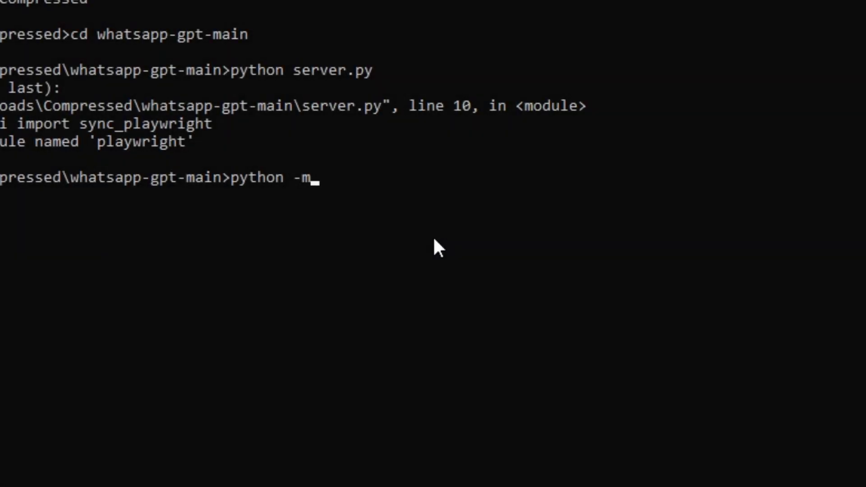
Step: Install playwright with "python -m pip install playwright" and run "python server.py"
type("pip install playwrigh")
type("t")
key("Return")
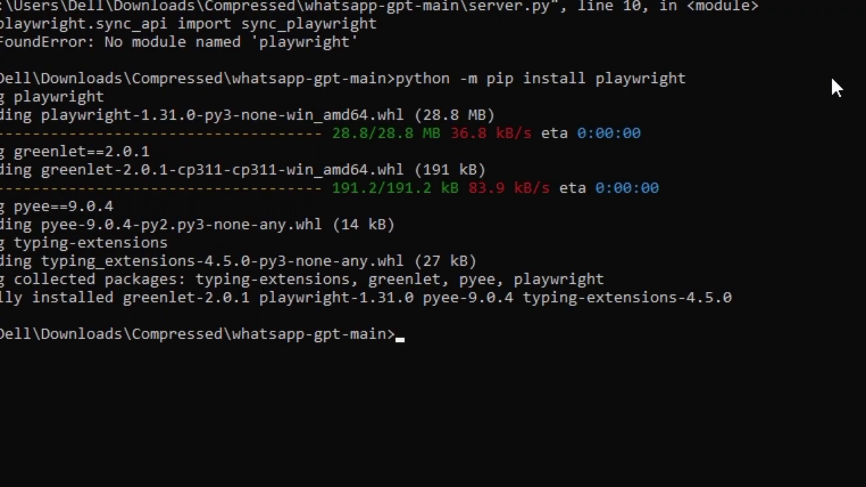
type("python server.py")
key("Return")
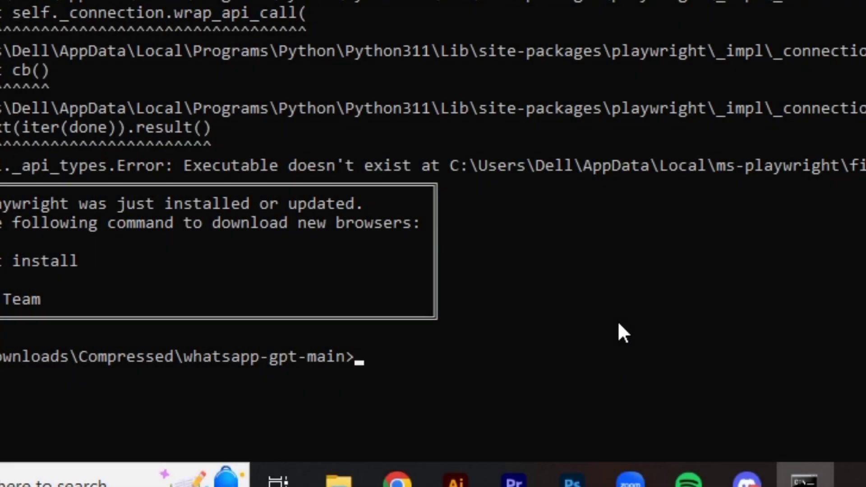
Step: Download the browsers that Playwright needs by running "playwright install"
type("playwr")
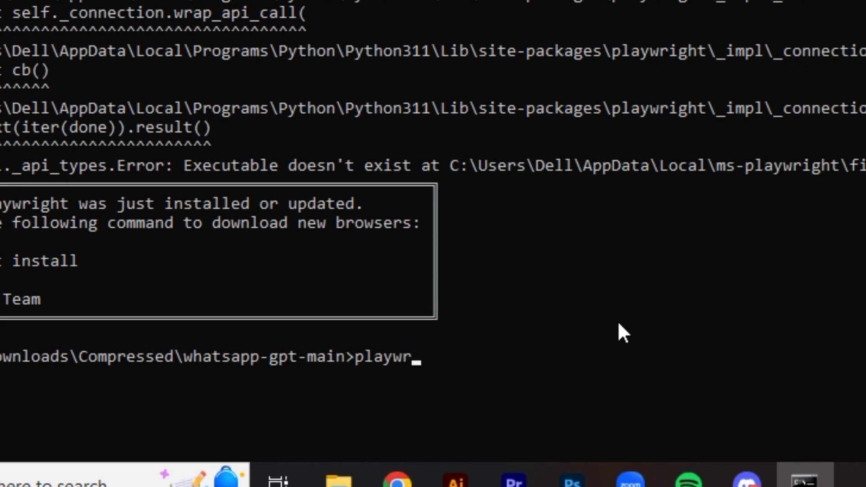
type("ight install")
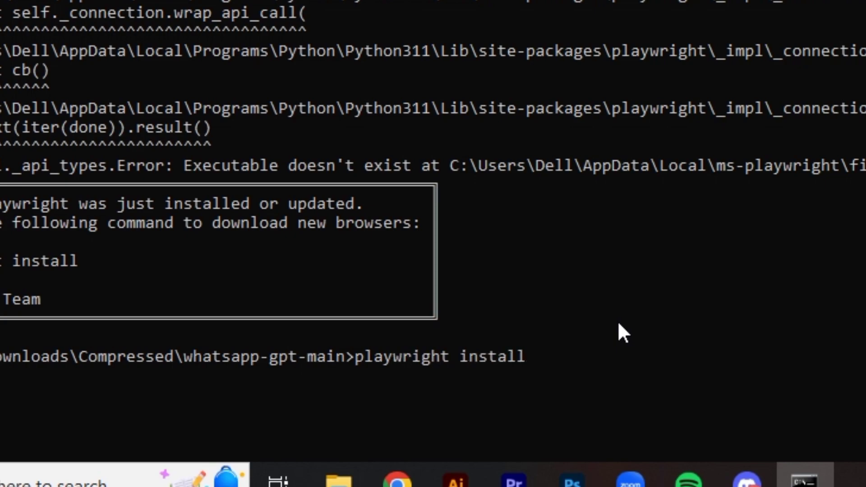
key("Return")
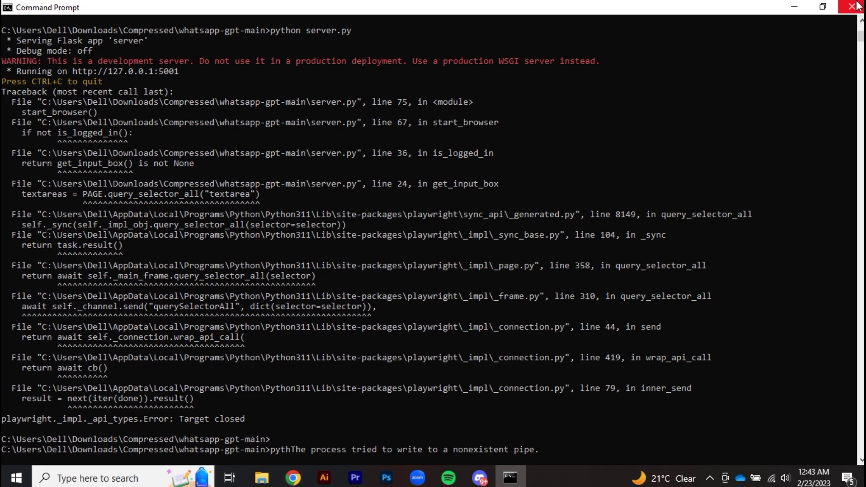
Step: Replace the current Command Prompt with a new one and change the directory to Downloads\Compressed\whatsapp-gpt-main
left_click(856, 6)
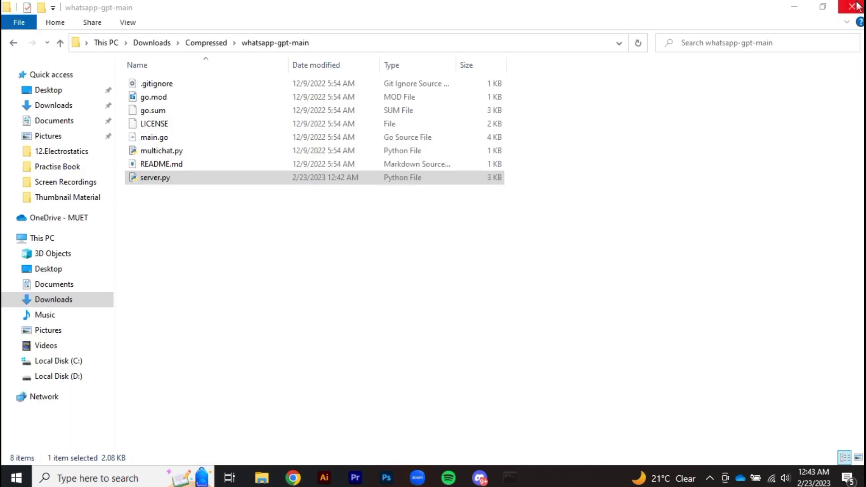
left_click(69, 479)
left_click(69, 479)
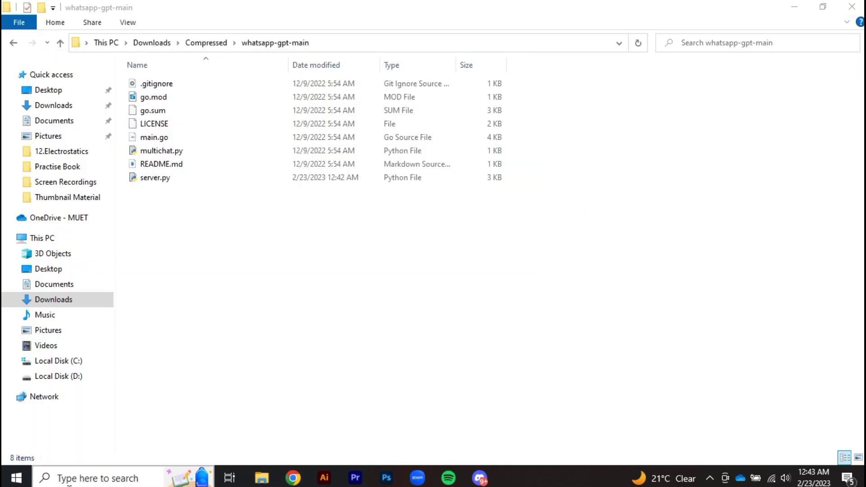
type("cd Downloads")
key("Return")
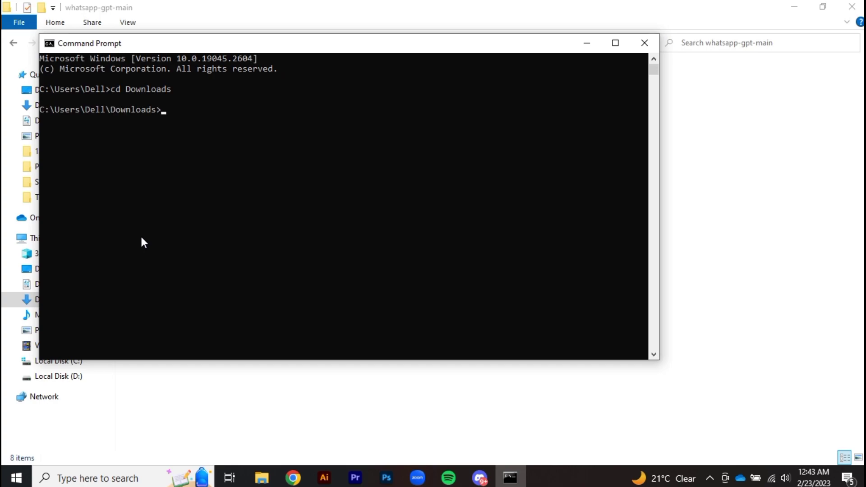
type("cd Compressed")
key("Return")
type("cd whatsapp-gpt-main")
key("Return")
Step: Run "python server.py" and start the human verification on the chat.openai.com page it opens
type("python server")
type(".py")
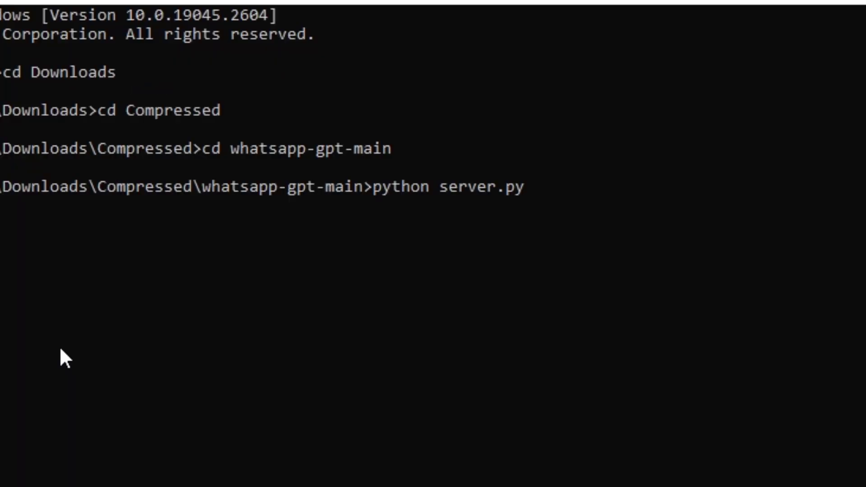
key("Return")
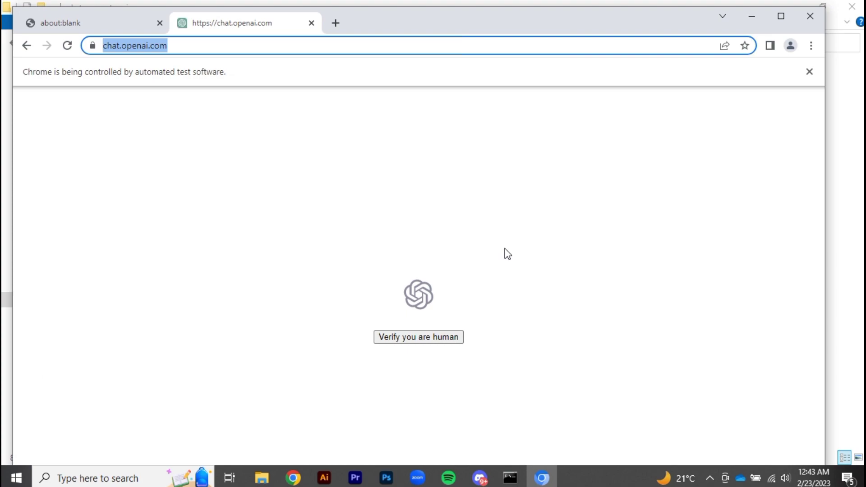
left_click(445, 339)
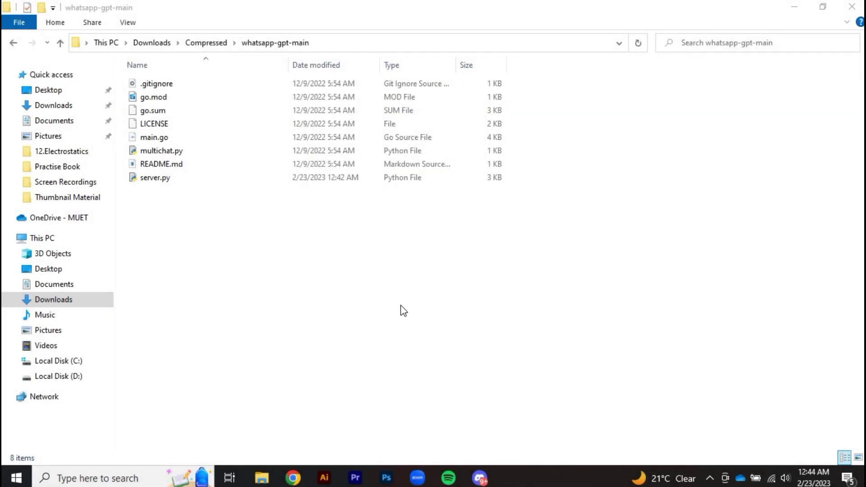
Step: Edit server.py so its BROWSER line launches firefox instead of chromium, and save and close the file
right_click(183, 174)
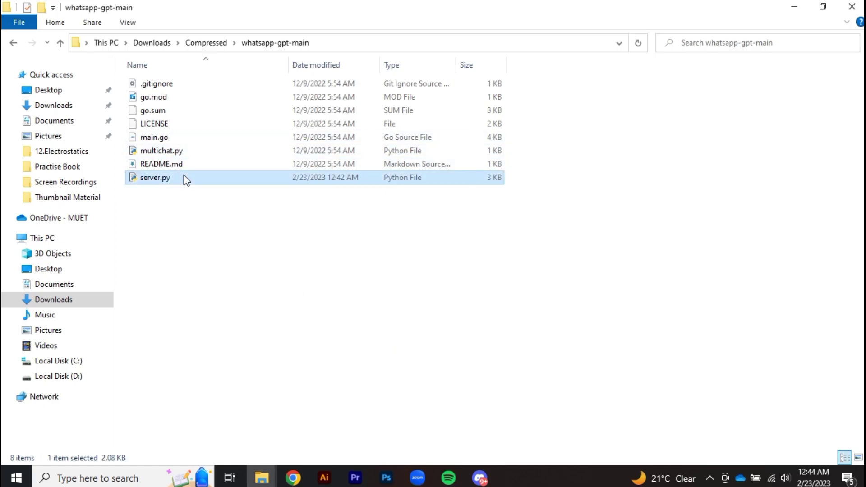
mouse_move(357, 179)
left_click(392, 180)
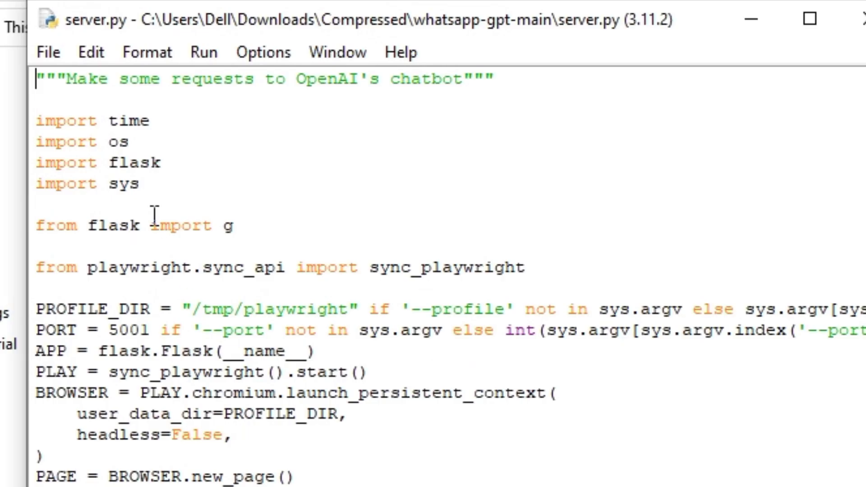
left_click_drag(276, 397, 197, 406)
type("firefox")
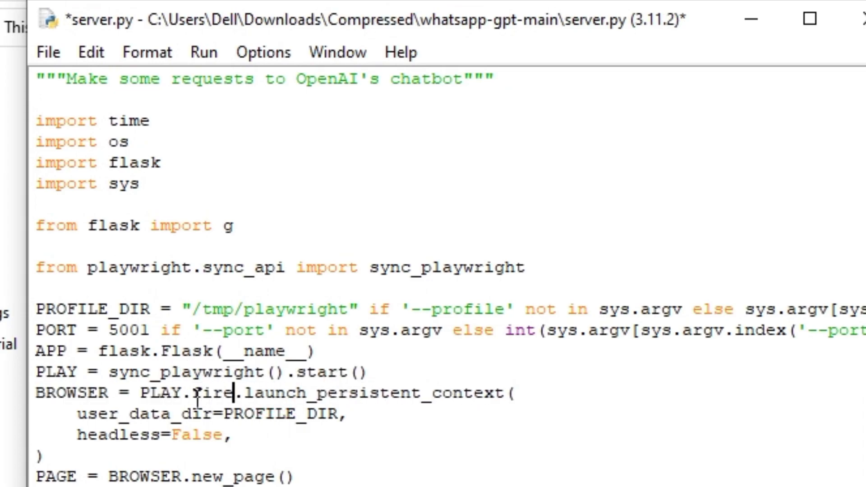
left_click(48, 51)
left_click(151, 244)
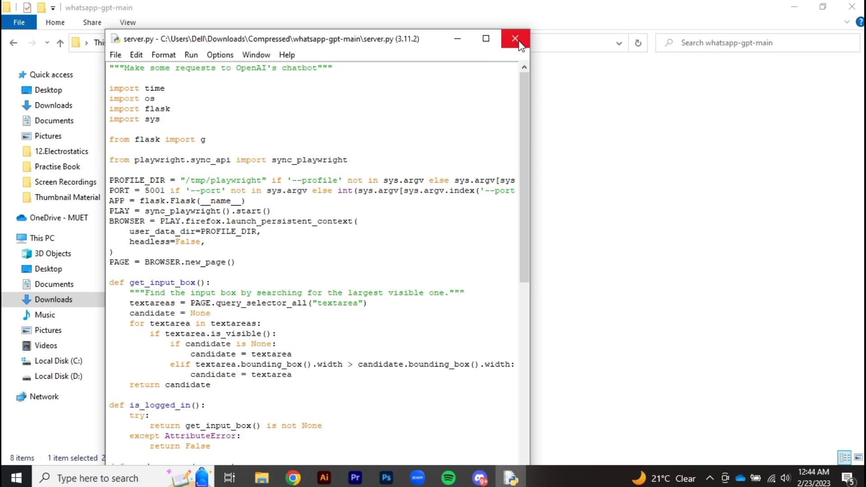
left_click(514, 39)
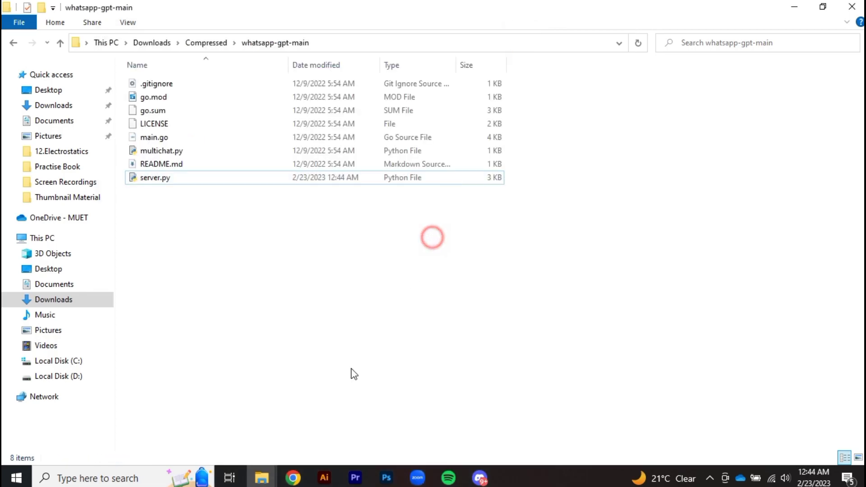
Step: Open a new Command Prompt, change the directory to Downloads\Compressed\whatsapp-gpt-main and run "python server.py"
left_click(98, 478)
type("cmd")
key("Return")
type("cd Downloads")
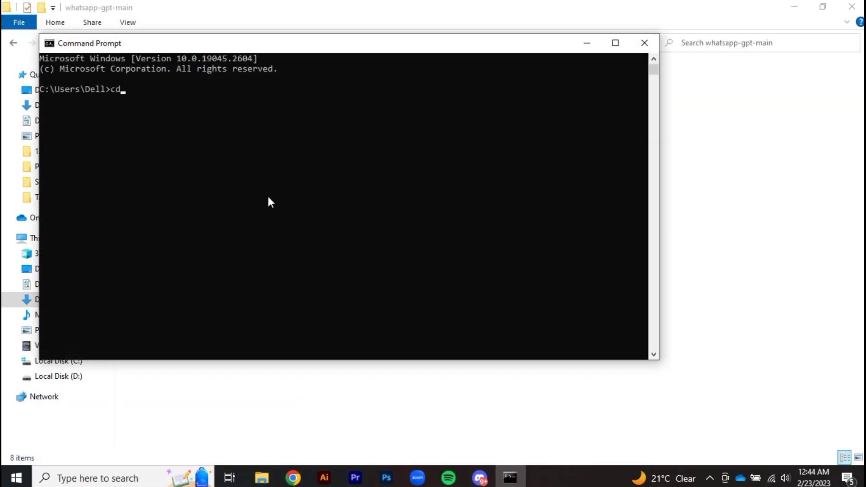
key("Return")
type("cd Compressed")
key("Return")
type("cd whatsapp-gpt-main")
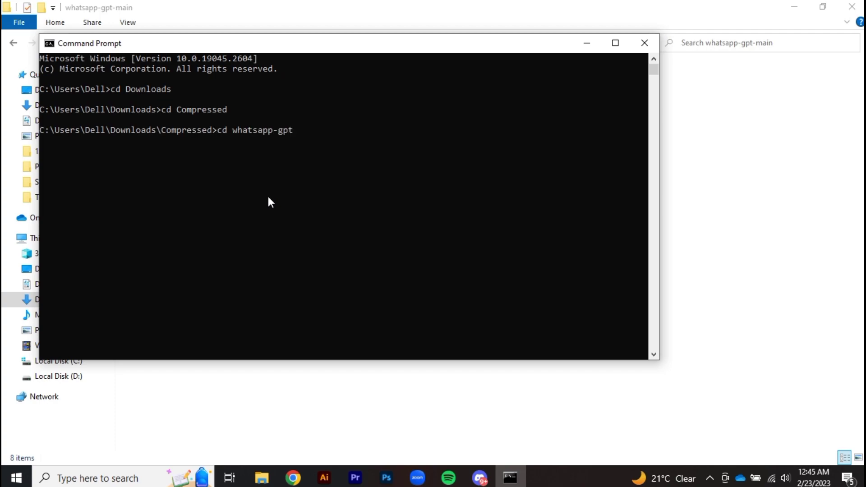
key("Return")
type("python server.py")
key("Return")
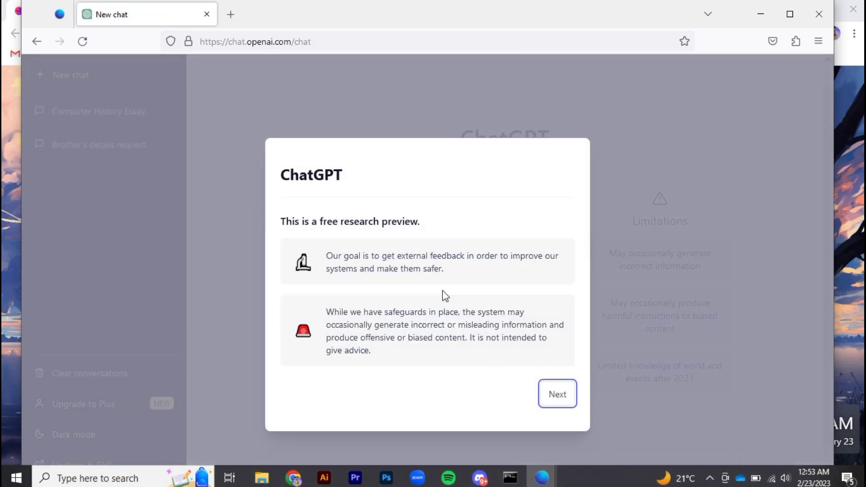
Step: Go through the ChatGPT introduction notices about the research preview and data collection and dismiss them
left_click(562, 403)
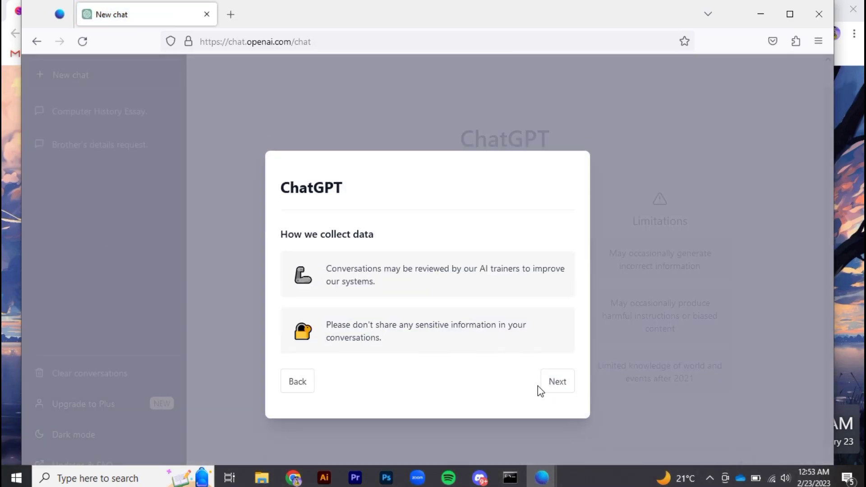
left_click(553, 388)
left_click(562, 389)
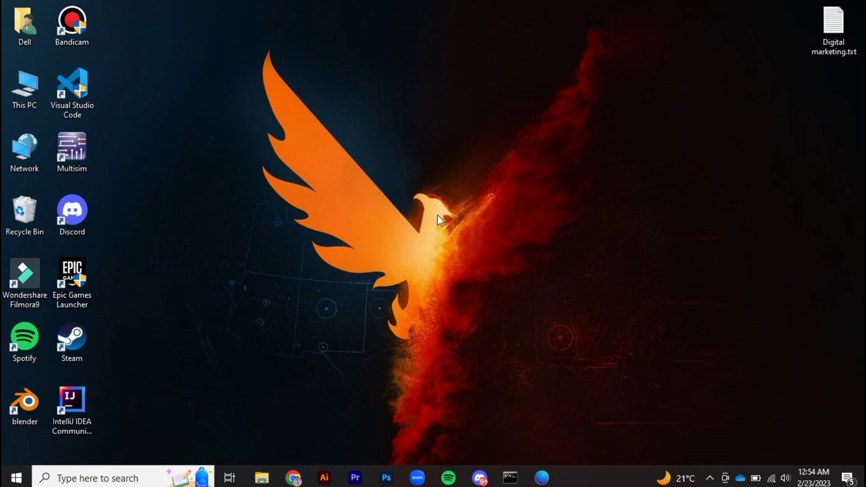
Step: Open go.dev/doc/install in Chrome and download the Go 1.20.1 Windows installer
left_click(293, 477)
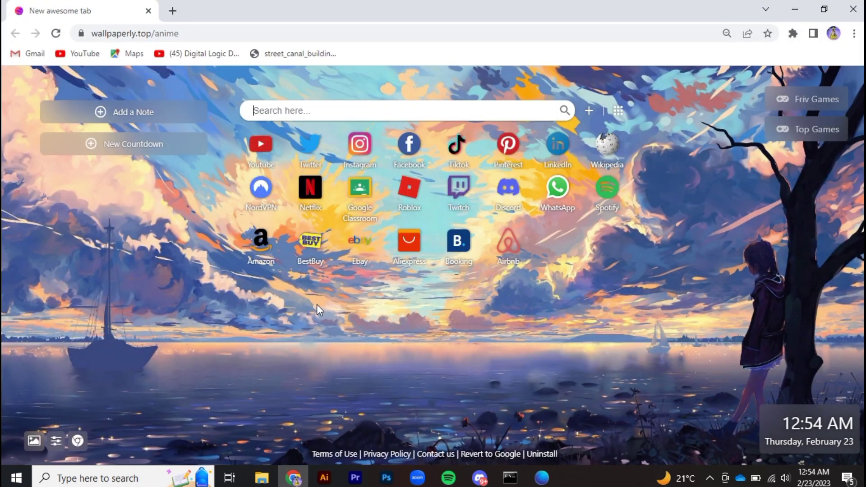
left_click(188, 35)
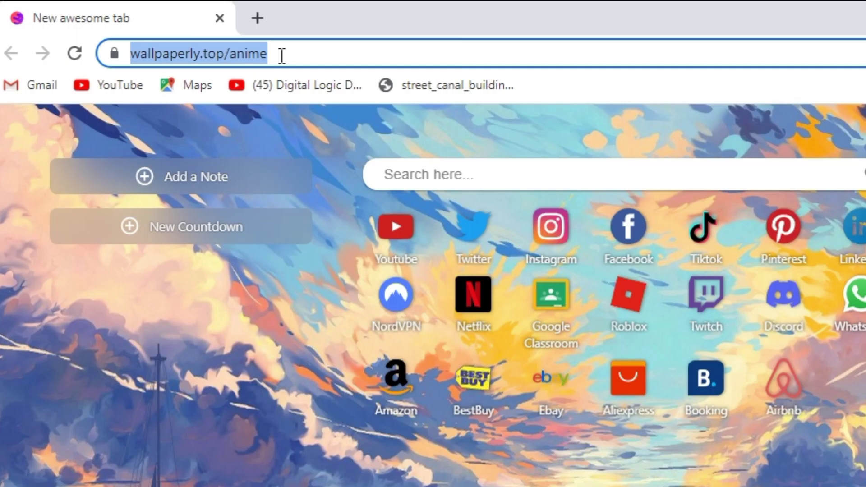
type("go.dev/")
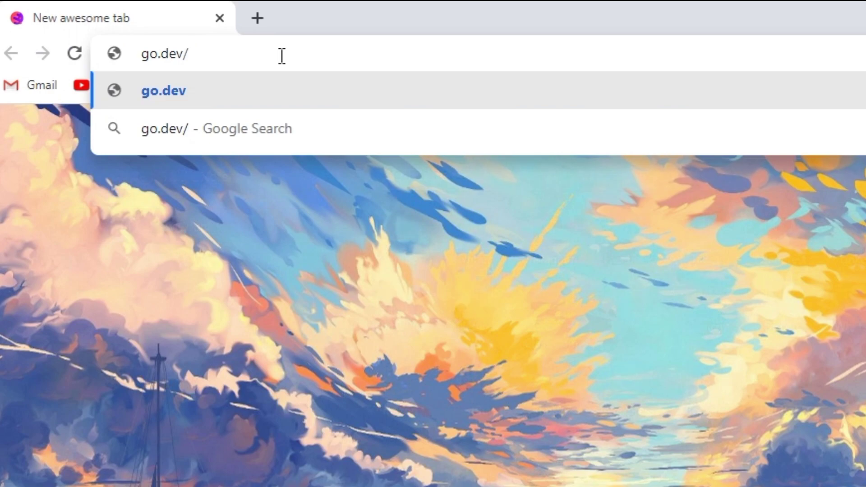
type("doc/install")
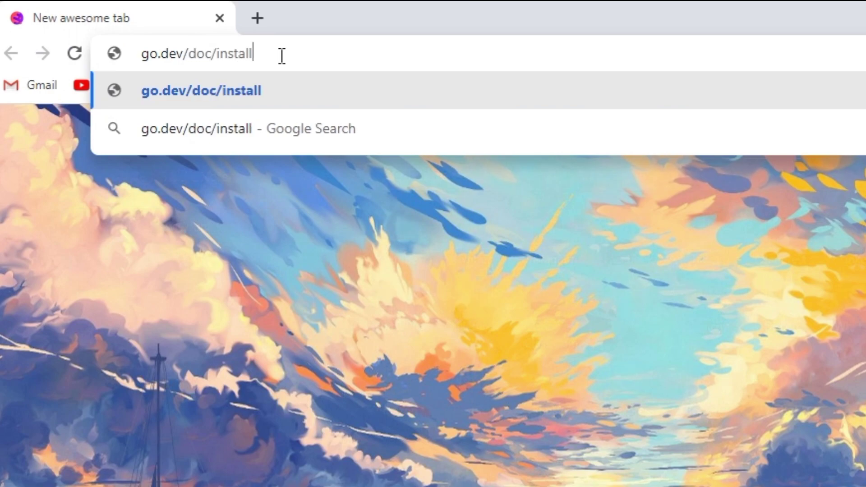
key("Return")
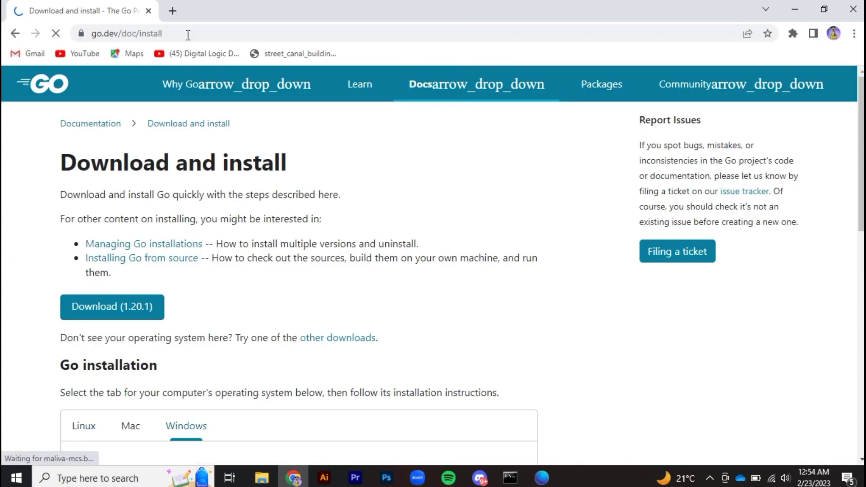
left_click(121, 312)
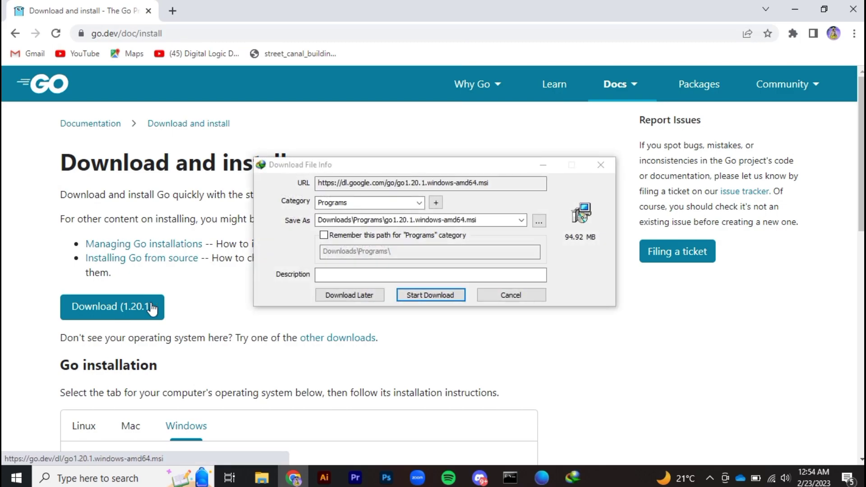
left_click(429, 293)
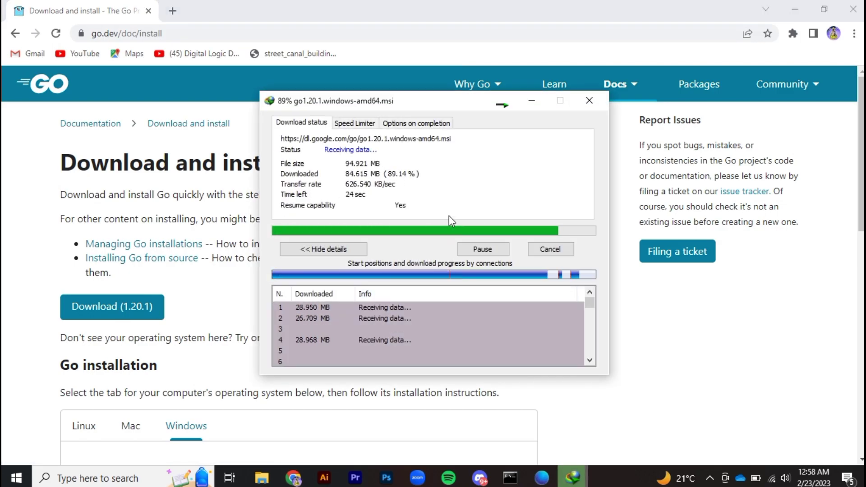
Step: Open the downloaded Go installer and complete its setup wizard to install Go Programming Language amd64 go1.20.1
left_click(324, 276)
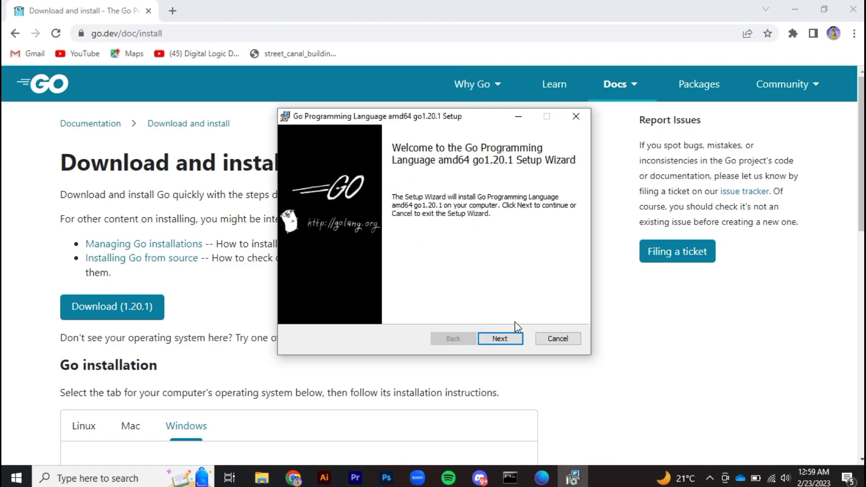
left_click(496, 338)
left_click(499, 338)
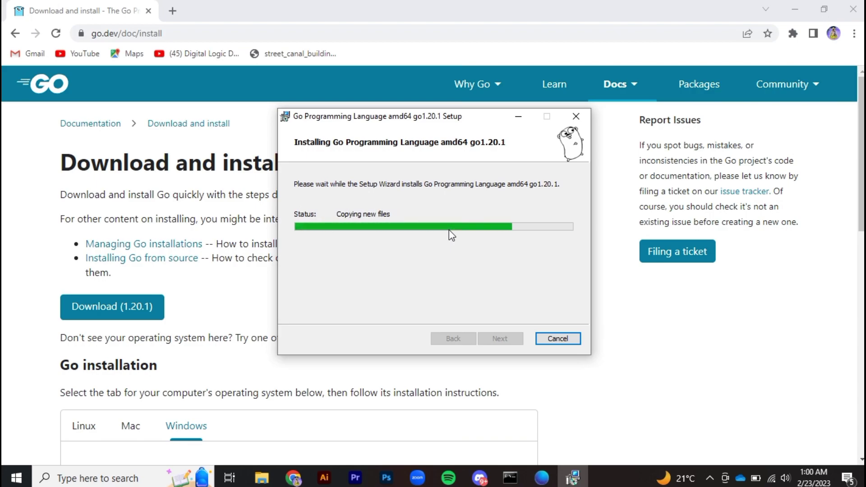
left_click(514, 338)
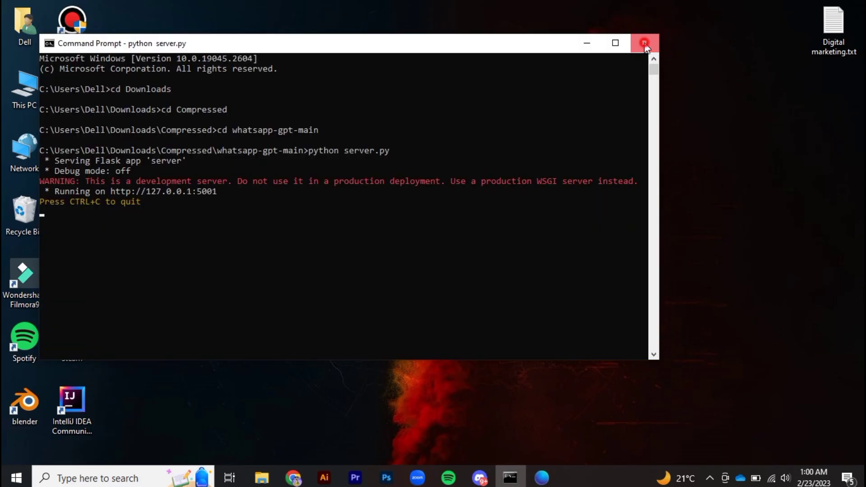
Step: Close the Command Prompt running the server, open a new one and check the Go installation with "go -version"
left_click(644, 43)
key("super")
type("cmd")
key("Return")
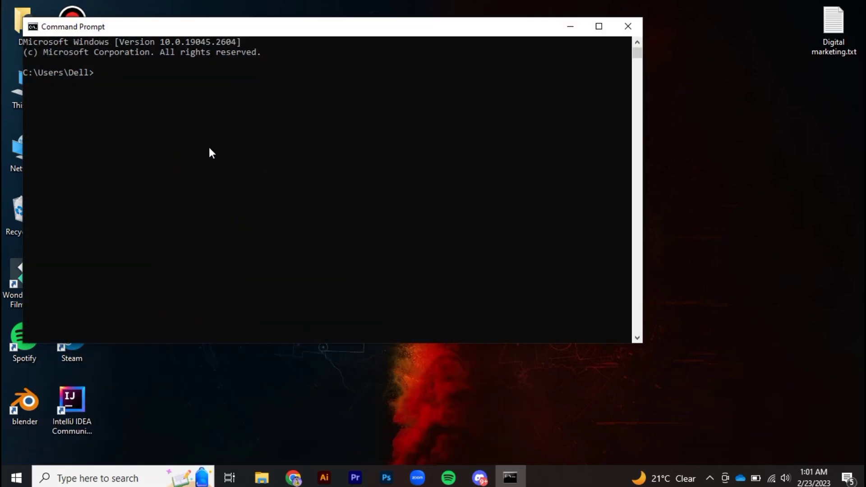
type("go -versio")
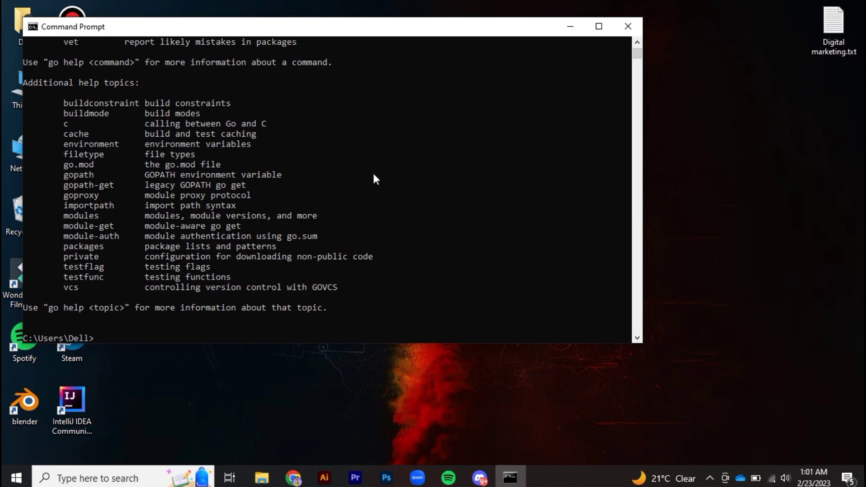
Step: Change the directory to Downloads\Compressed\whatsapp-gpt-main and run "go run main.go"
type("go run")
type(" main.go")
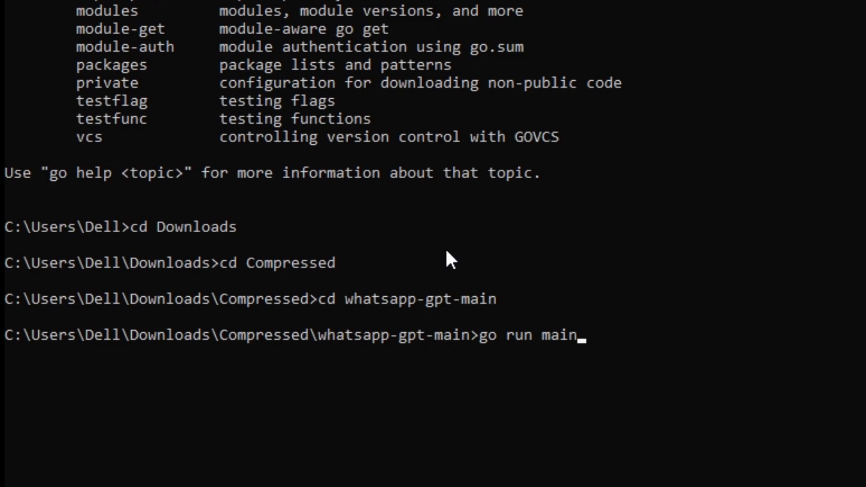
key("Return")
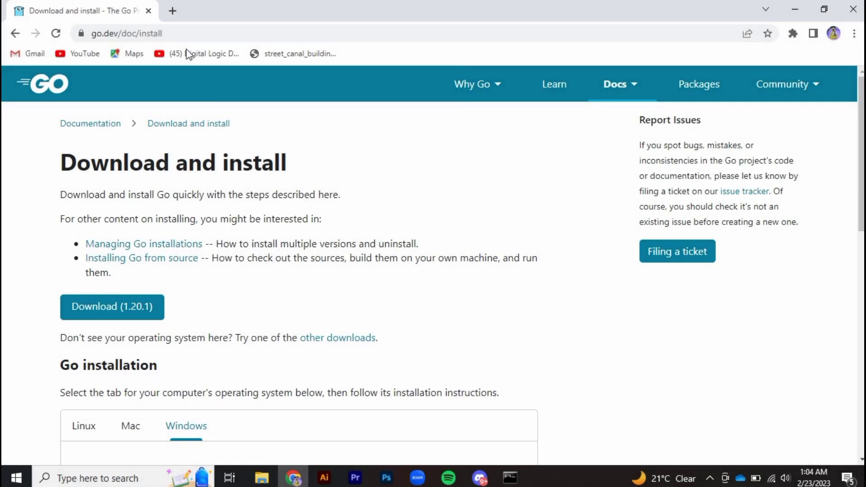
Step: Open tdm-gcc.tdragon.net/download in a new Chrome tab and download tdm64-gcc-10.3.0-2.exe from the TDM-GCC 10.3.0 release page
left_click(170, 9)
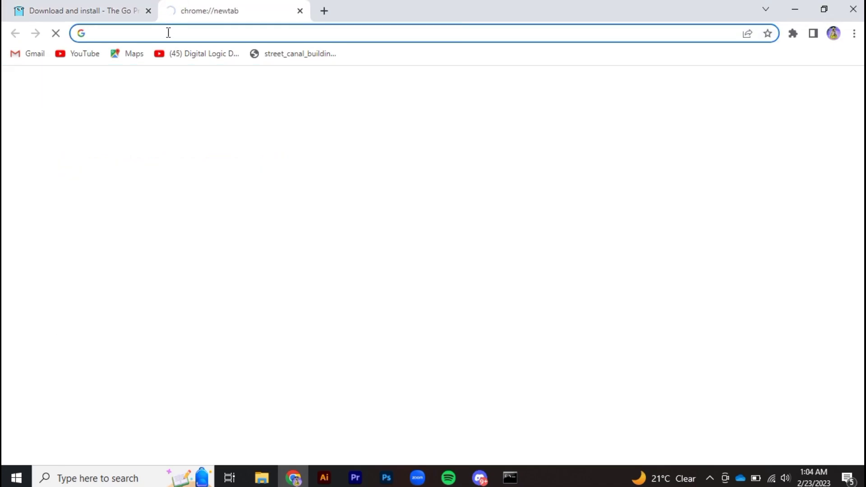
type("tdm-gcc")
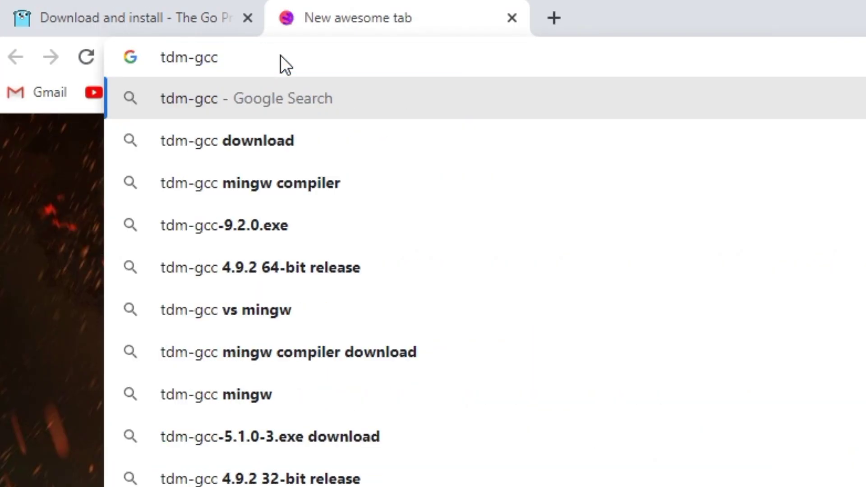
type(".tdragon.net/download")
key("Return")
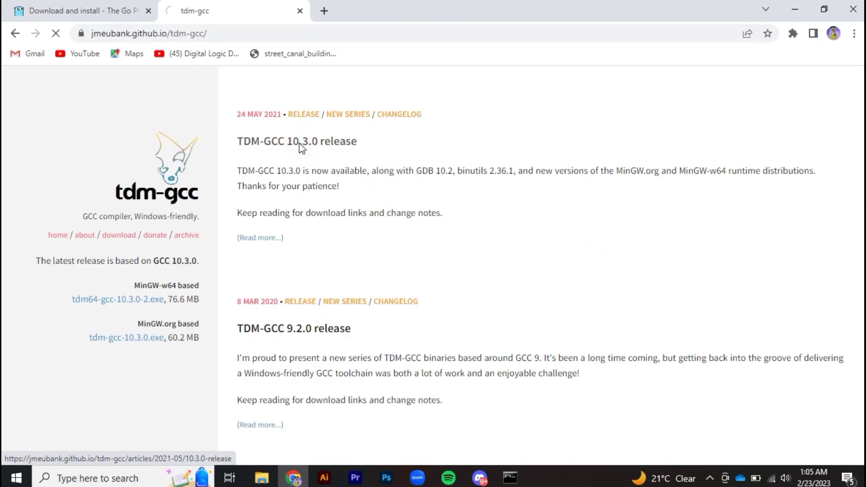
left_click(299, 142)
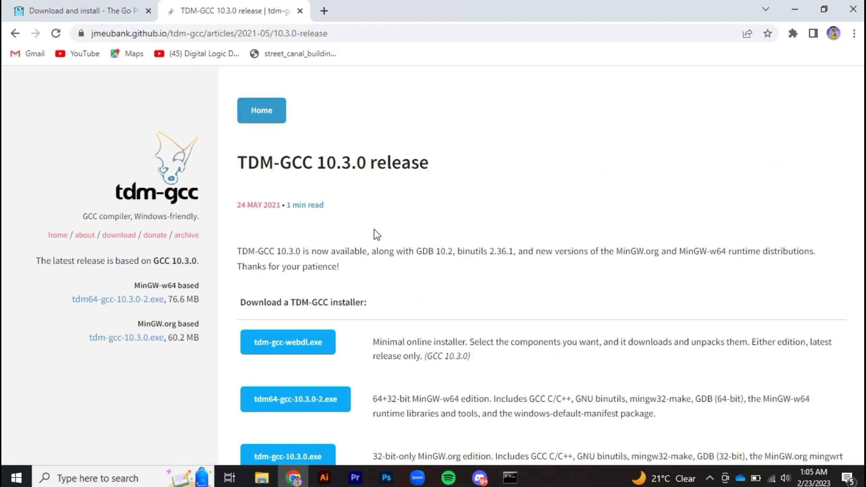
left_click(301, 405)
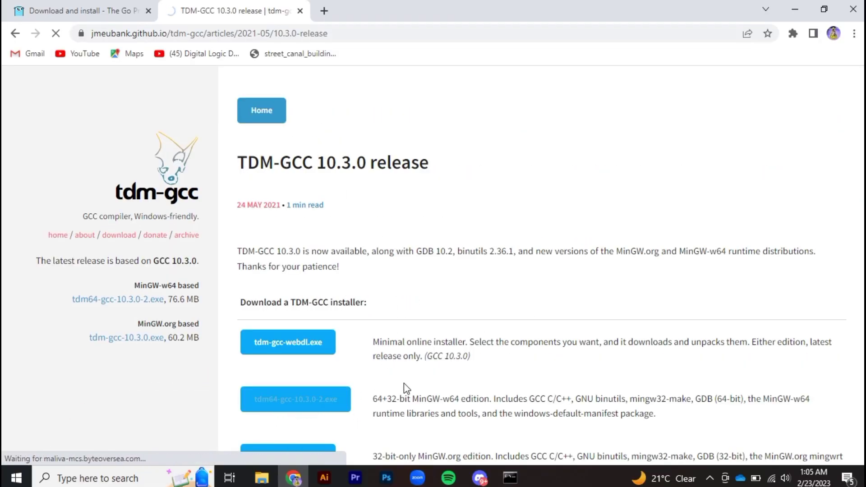
left_click(441, 297)
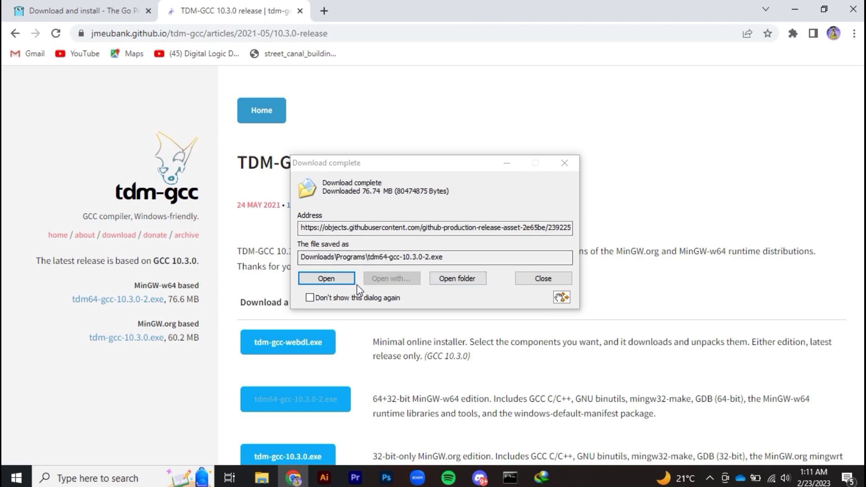
Step: Install TDM-GCC from the downloaded file, choosing the MinGW-w64/TDM64 edition and the recommended C/C++ components, and finish the setup
left_click(309, 282)
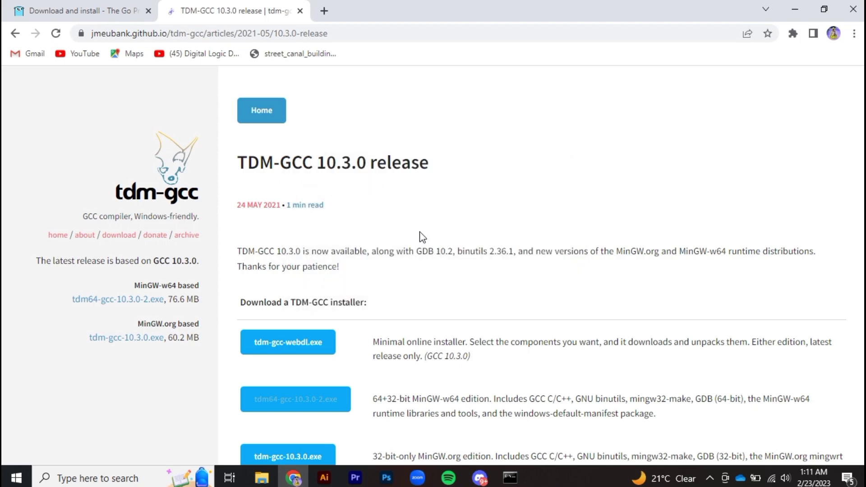
left_click(371, 185)
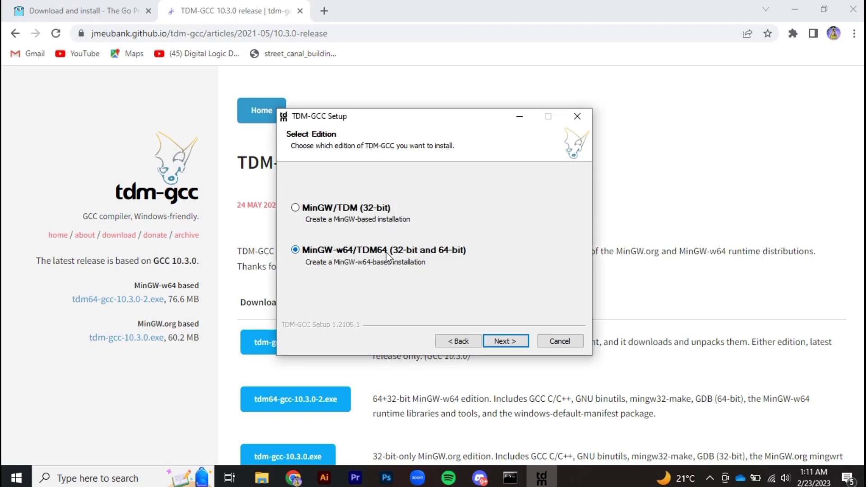
left_click(518, 341)
left_click(508, 342)
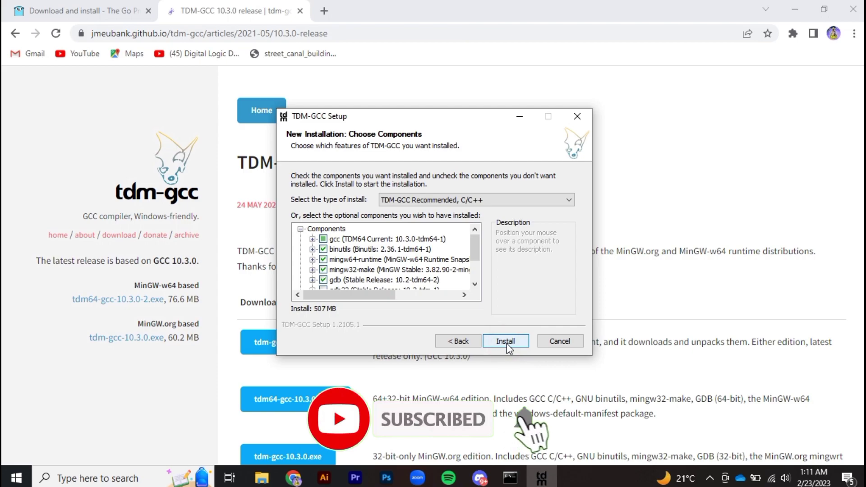
left_click(500, 340)
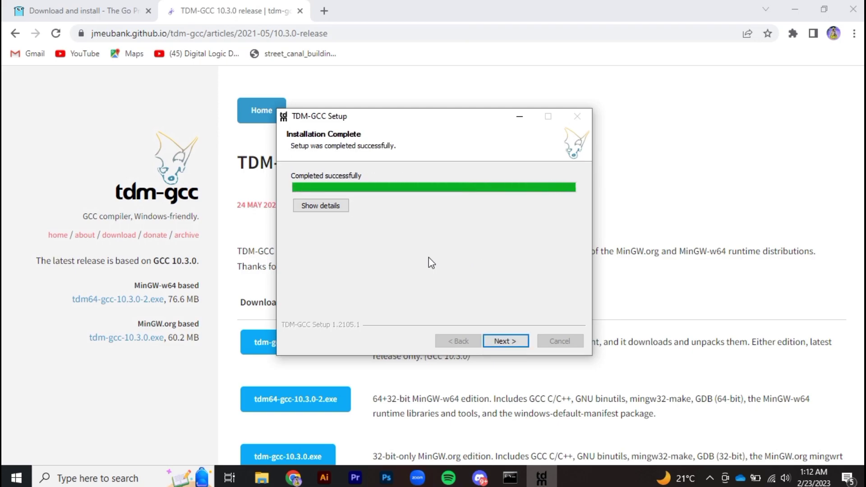
left_click(509, 340)
left_click(394, 223)
left_click(511, 344)
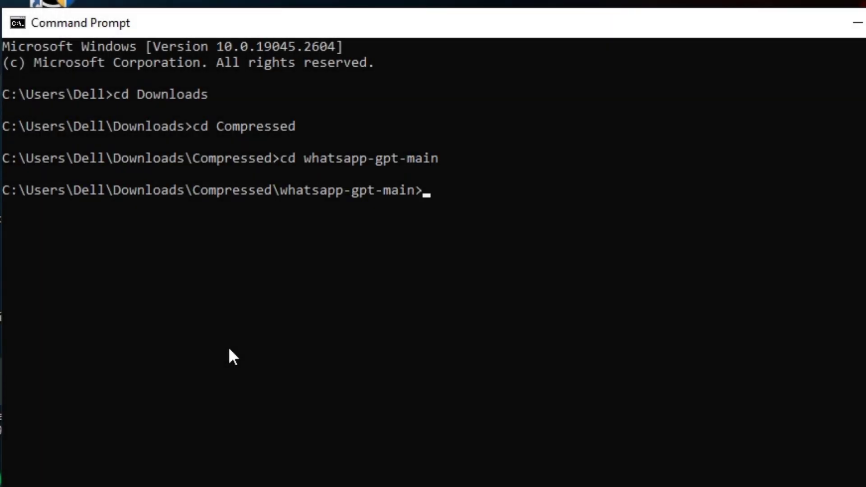
Step: Run "go run main.go" in the whatsapp-gpt-main folder and snap its Command Prompt to the left half of the screen
type("go run main.go")
key("Return")
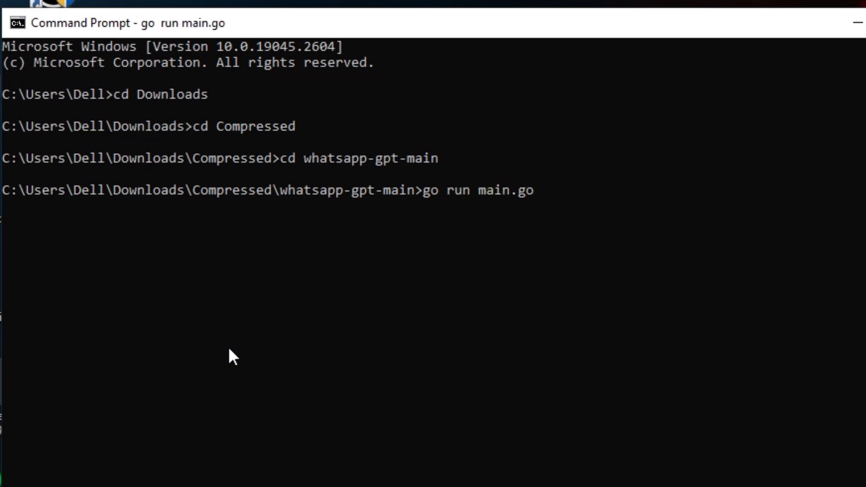
left_click_drag(397, 32, 29, 0)
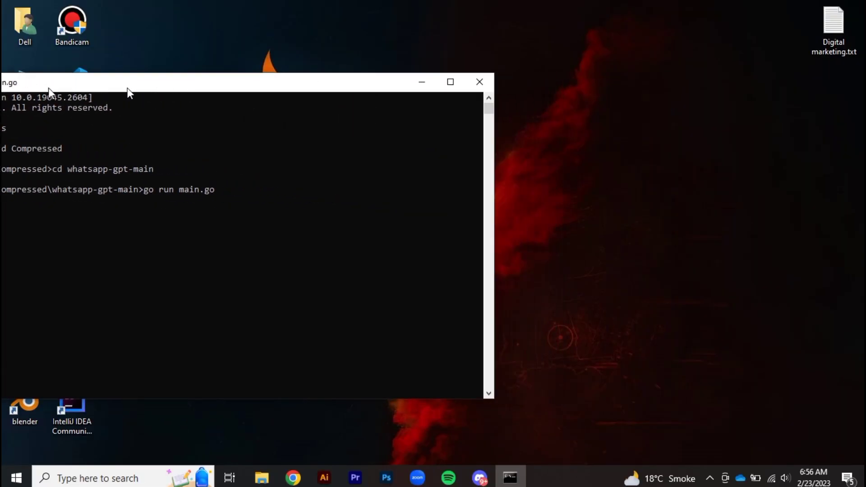
left_click_drag(128, 87, 0, 92)
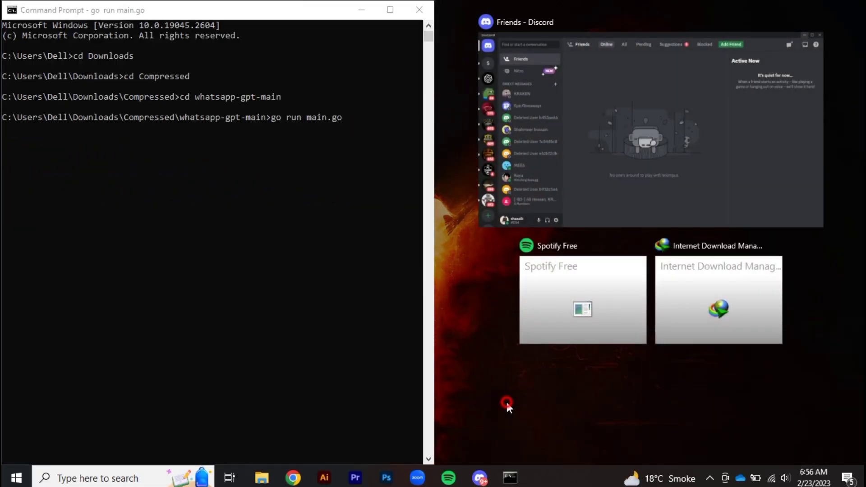
left_click(505, 399)
Step: Open a second Command Prompt, change the directory to Downloads\Compressed\whatsapp-gpt-main and run "python server.py"
left_click(509, 477, "shift")
type("Do")
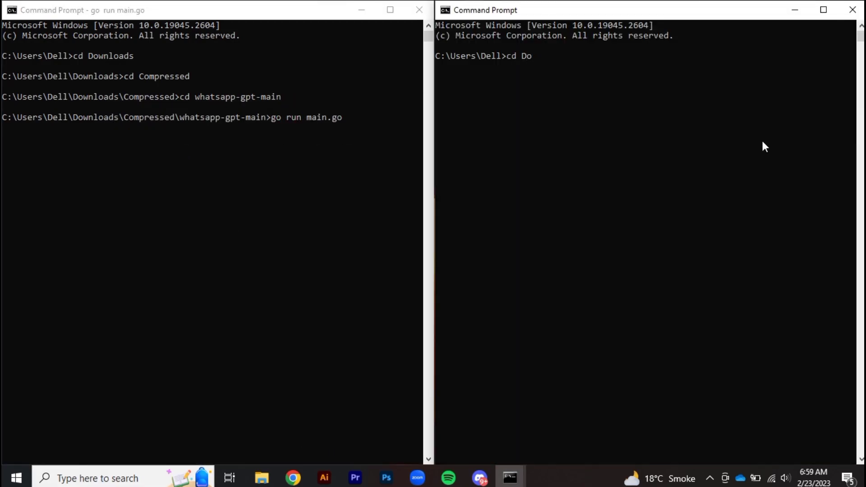
key("Tab")
key("Return")
type("C")
key("Tab")
key("Return")
type("whatsaoo")
key("BackSpace")
key("BackSpace")
type("pp")
key("Tab")
key("Return")
type("python server.py")
key("Return")
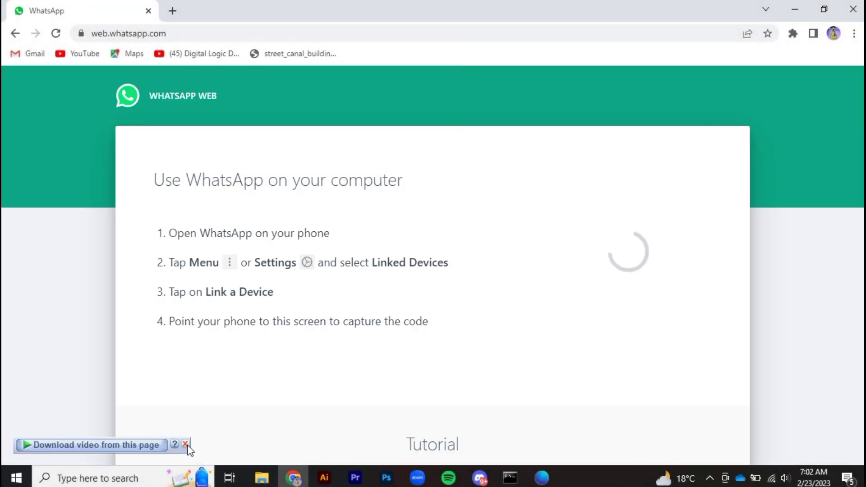
Step: Close the video download bar on the WhatsApp Web page and rerun "go run main.go" in the whatsapp-gpt-main Command Prompt
left_click(186, 444)
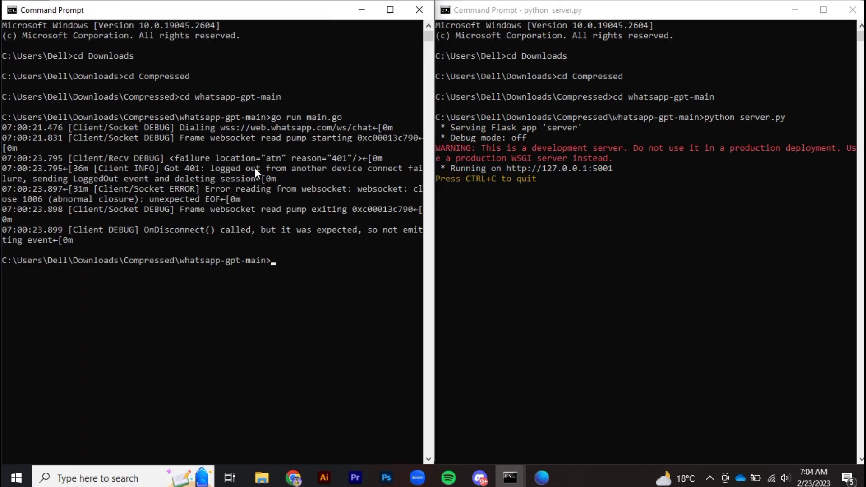
type("go run main.go")
key("Return")
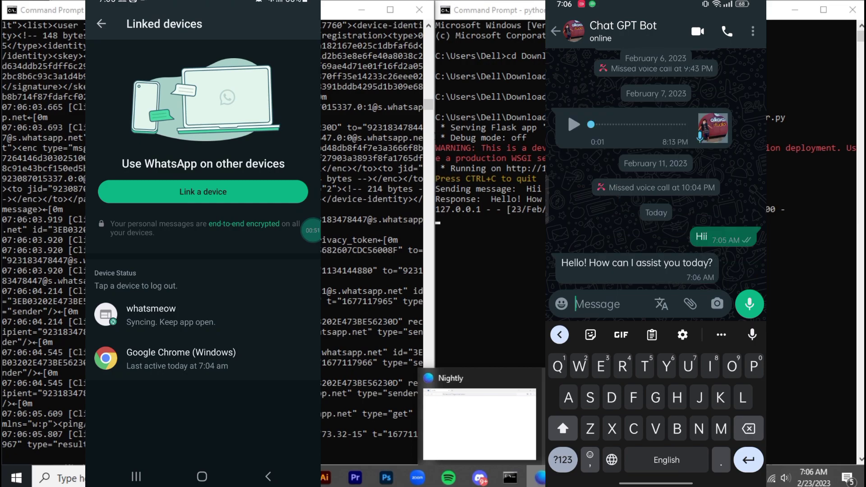
Step: Bring up the Nightly window with the ChatGPT chat and send "Tell me a joke" to the Chat GPT Bot on WhatsApp
left_click(540, 477)
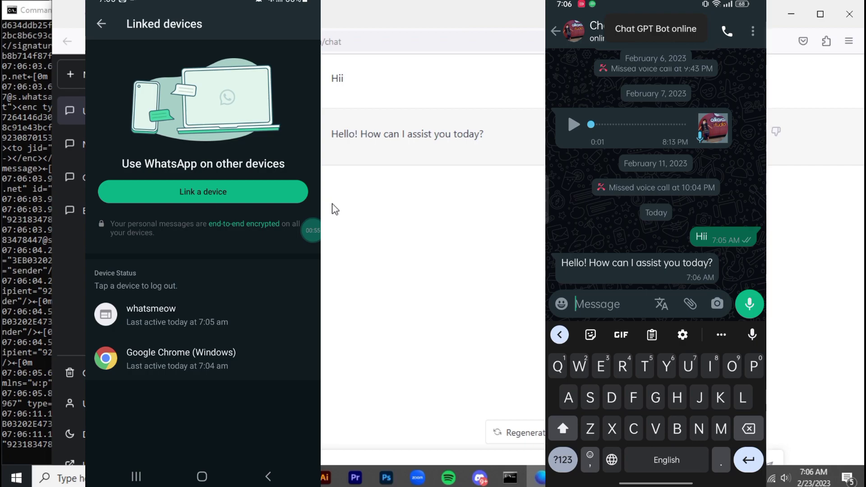
type("T")
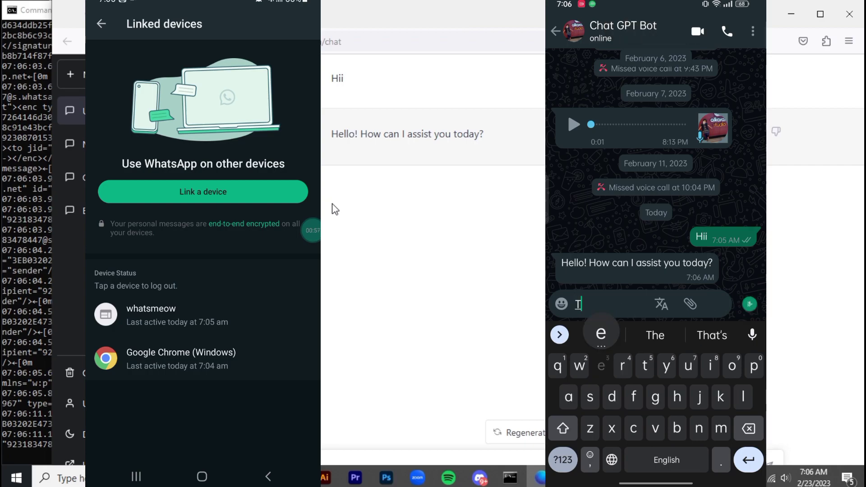
type("ell me a joke")
key("Return")
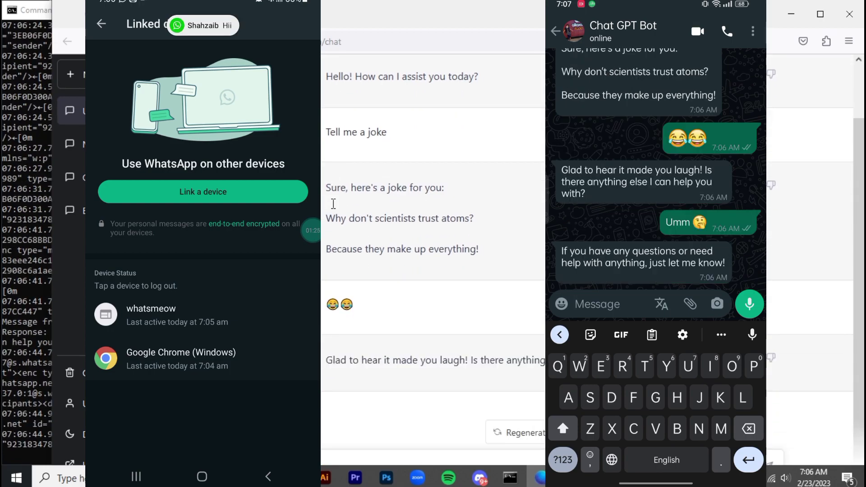
Step: Start a new WhatsApp message to the Chat GPT Bot beginning with "Tell my aud"
type("Tell")
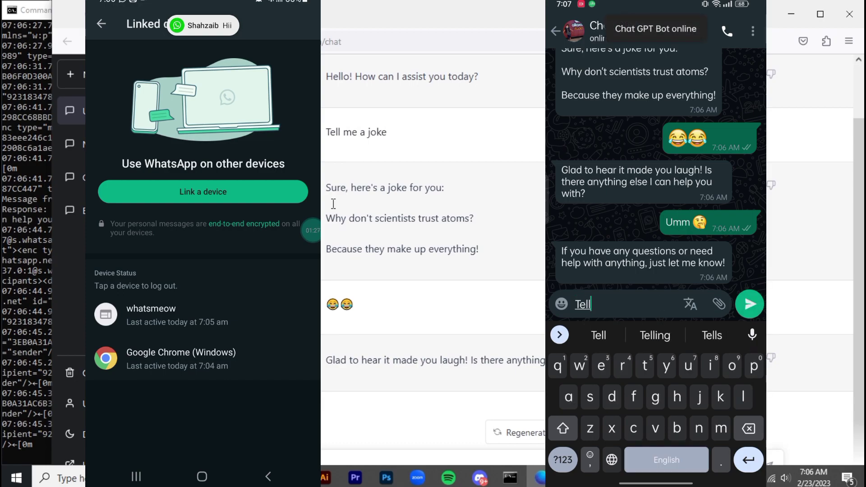
type(" my audie")
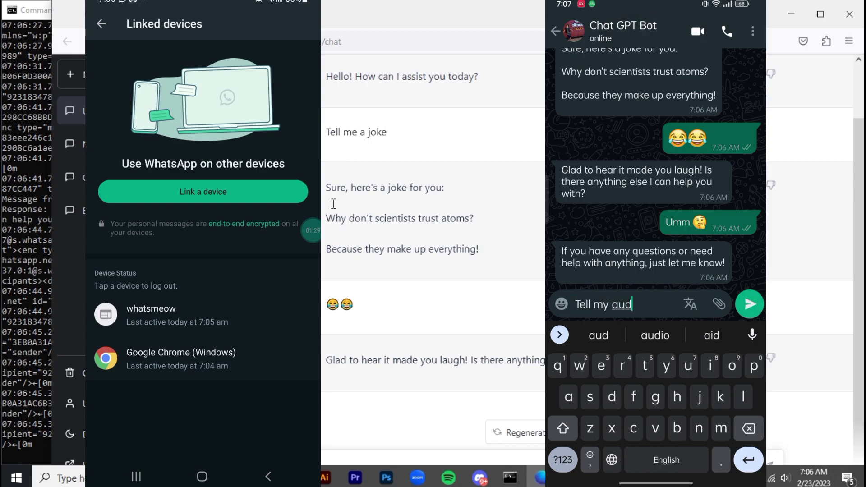